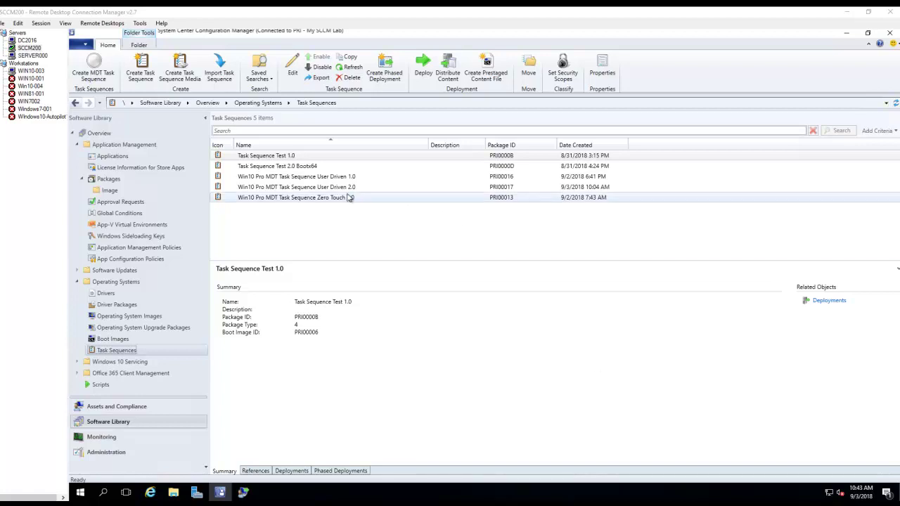
- Select the Win10 Pro MDT Task Sequence User Driven 1.0 and bring up its context menu
left_click(328, 179)
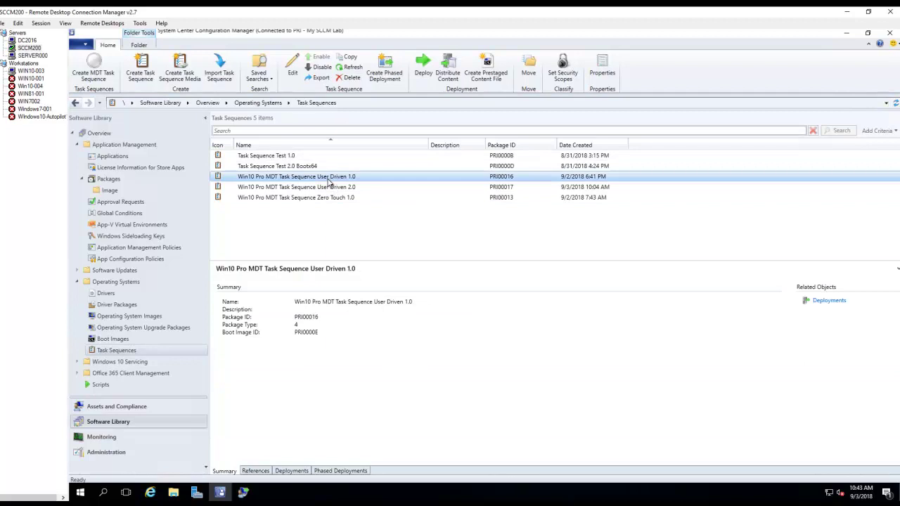
right_click(327, 182)
- In the task sequence editor, confirm the UDI Wizard step's command line references custom.xml
left_click(348, 187)
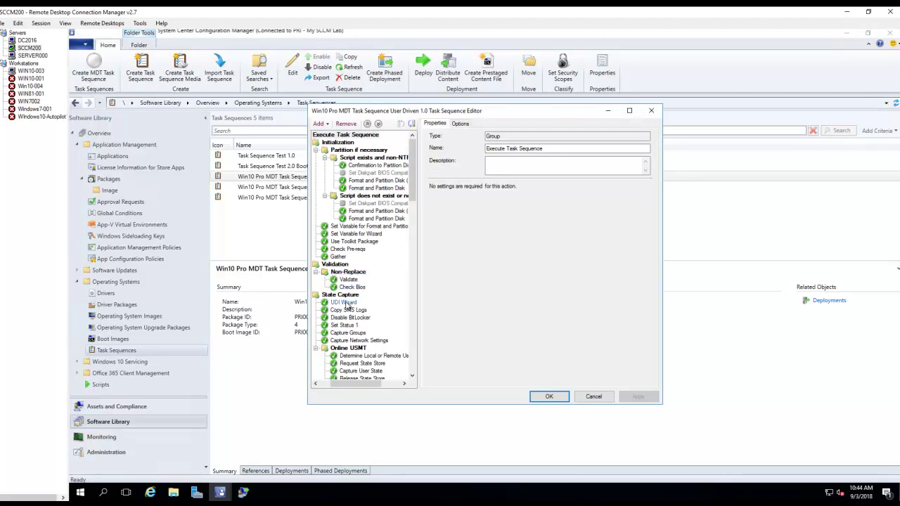
scroll(372, 355, "down", 2)
scroll(372, 354, "down", 2)
left_click(357, 302)
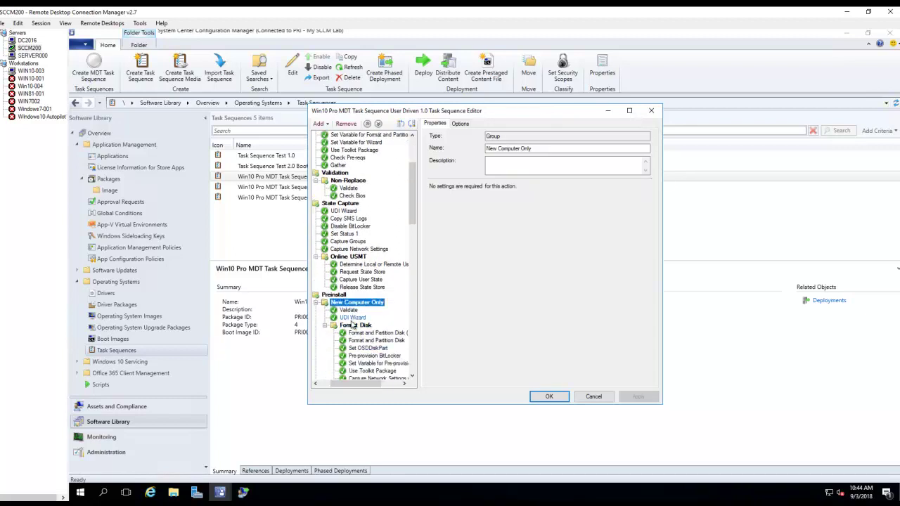
left_click(352, 318)
mouse_move(604, 199)
left_mouse_down()
mouse_move(559, 200)
mouse_move(601, 203)
left_mouse_up()
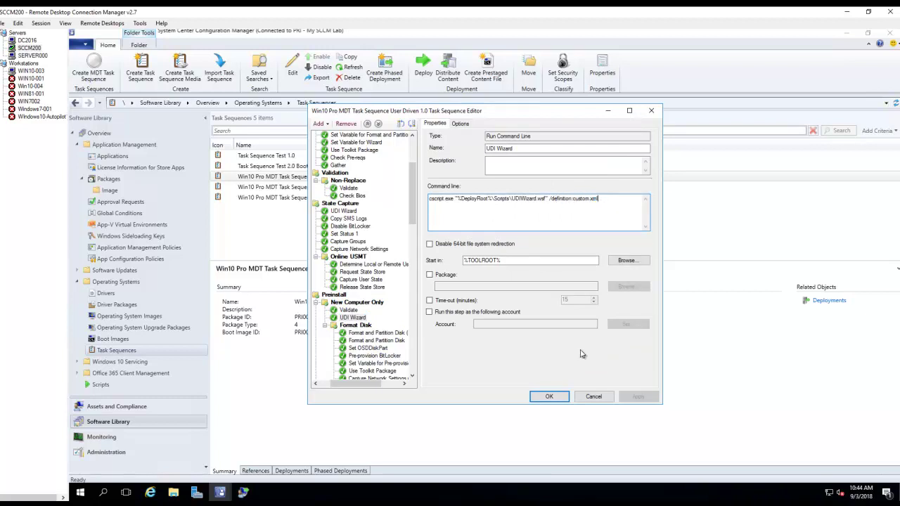
left_click_drag(573, 199, 600, 199)
left_click(552, 398)
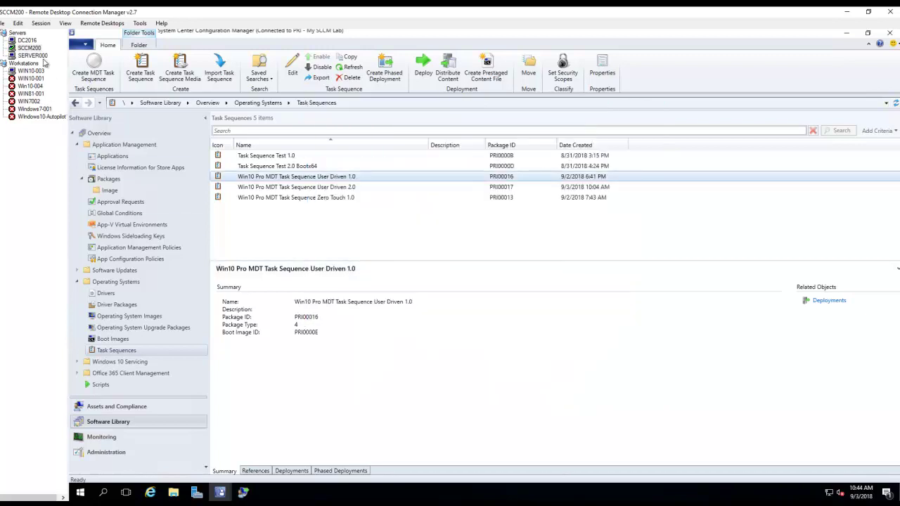
- Glance at the Install Programs and Administrator Password pages in UDI Wizard Designer, then go to SERVER000
left_click(243, 493)
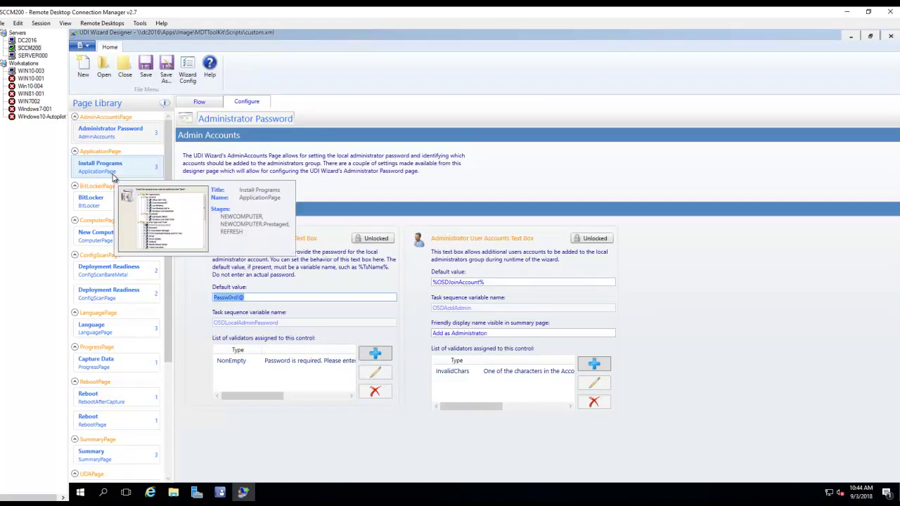
left_click(112, 172)
left_click(116, 135)
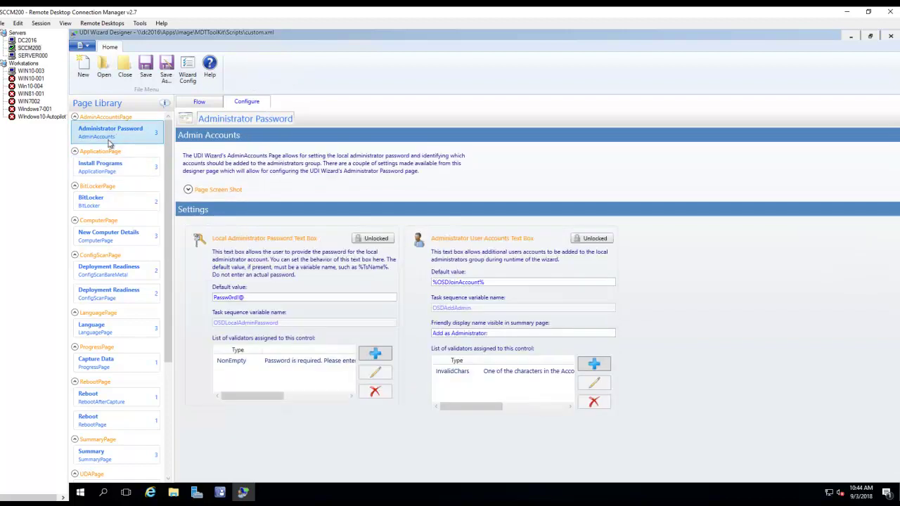
left_click(39, 57)
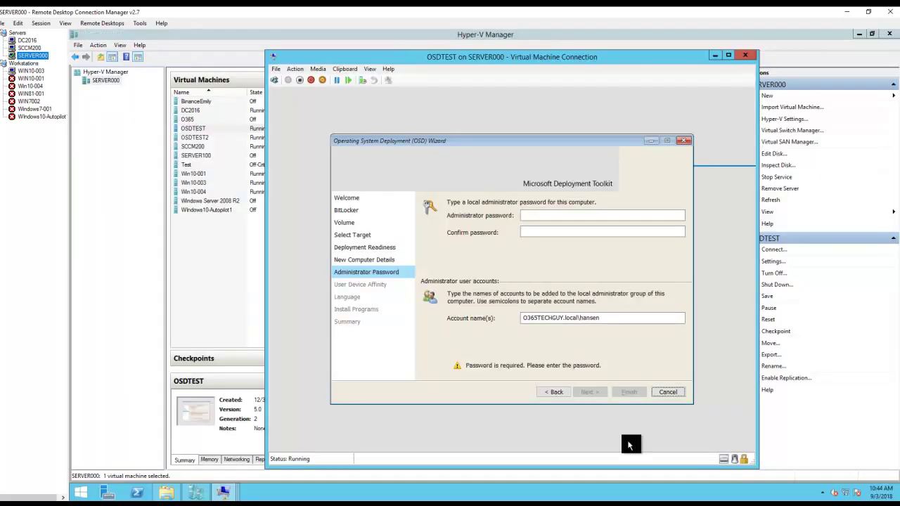
- Turn off OSDTEST, start it again, and network-boot it from WDS
left_click(299, 79)
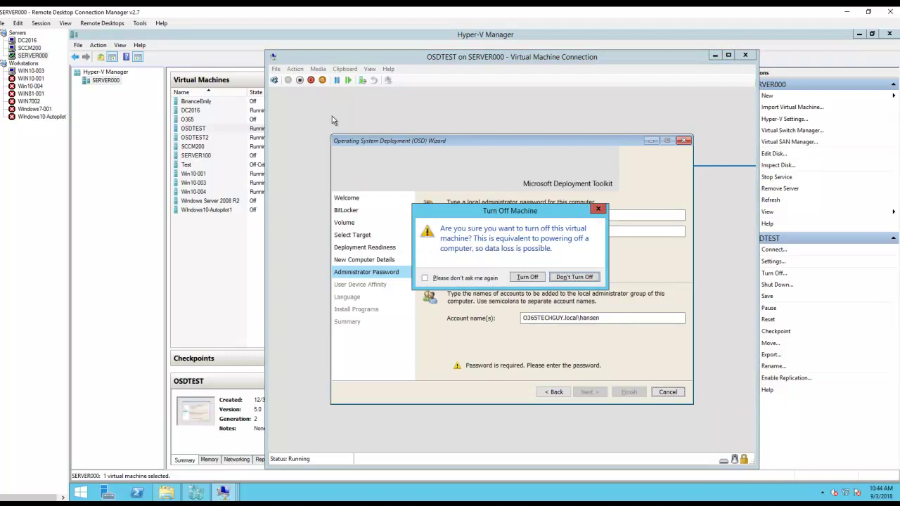
left_click(529, 280)
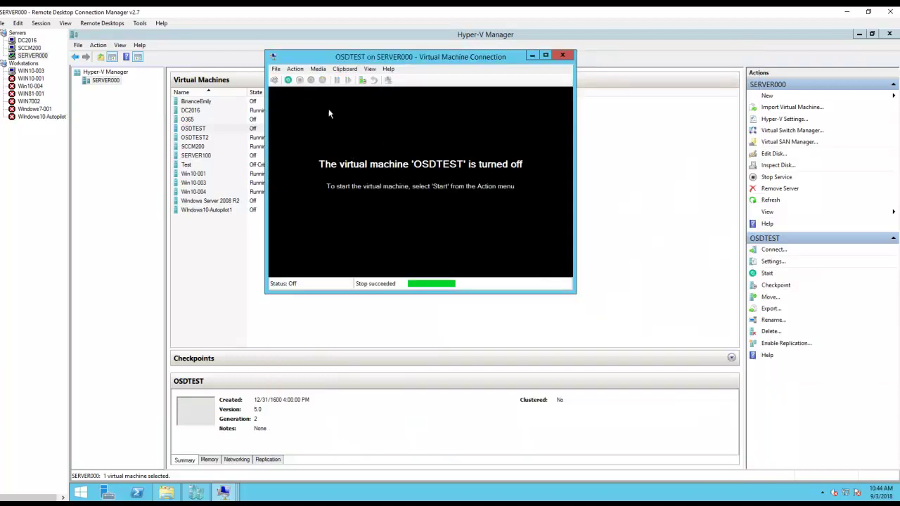
left_click(288, 79)
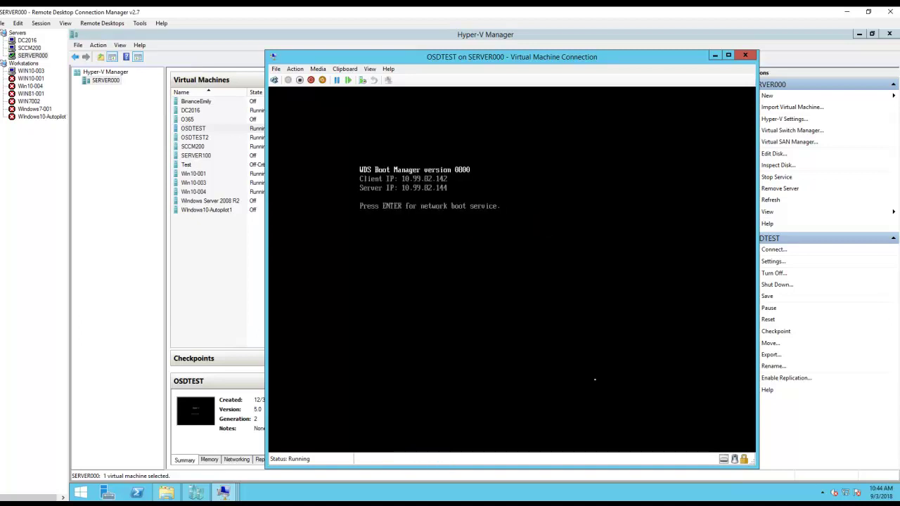
key("Return")
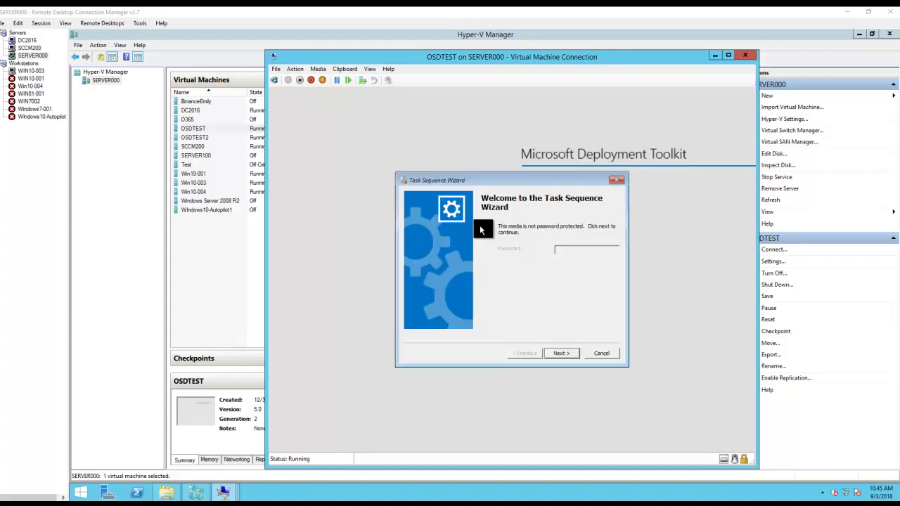
- Choose the User Driven 1.0 task sequence, set OSDComputerName to OSDTEST, and start it
left_click(555, 356)
left_click_drag(513, 243, 561, 243)
left_click(505, 265)
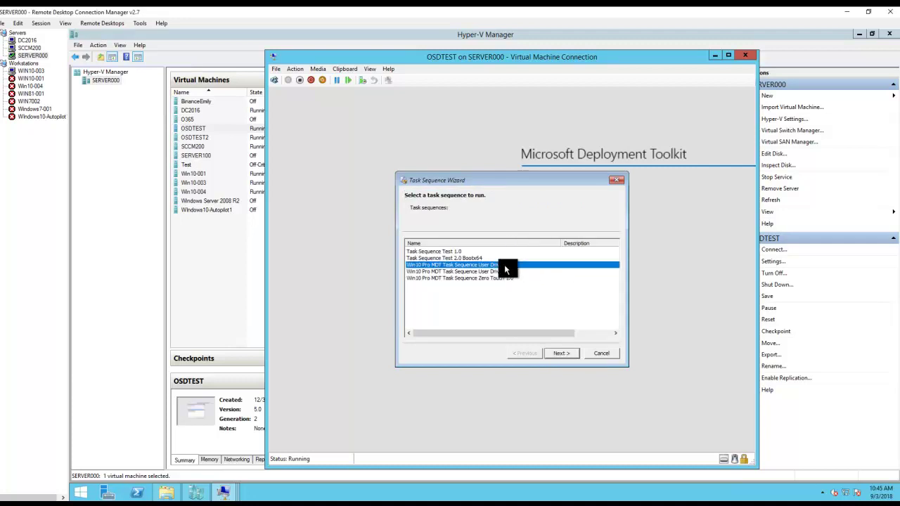
left_click(562, 355)
double_click(436, 251)
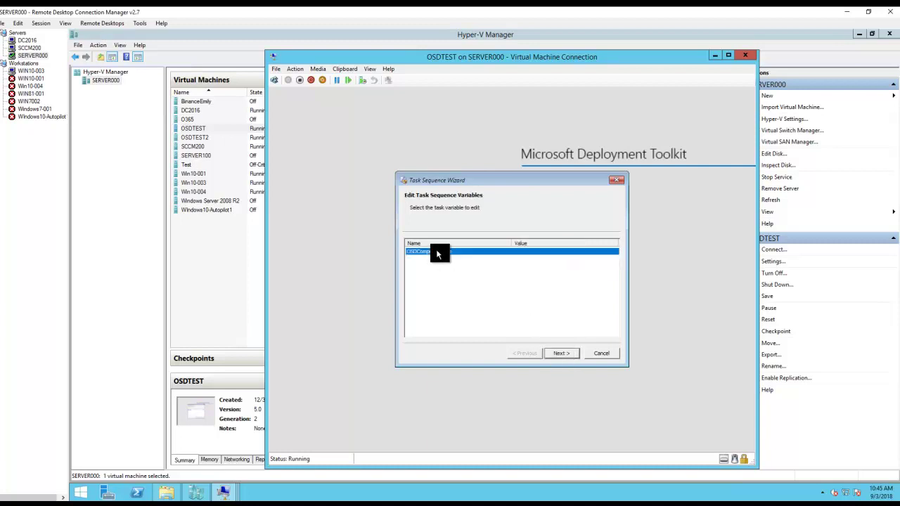
left_click(526, 289)
type("OSDTEST")
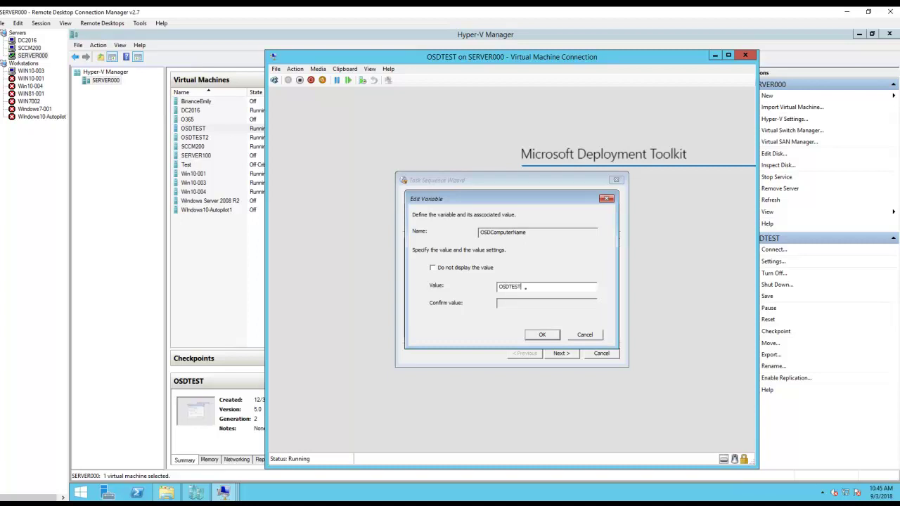
left_click(542, 336)
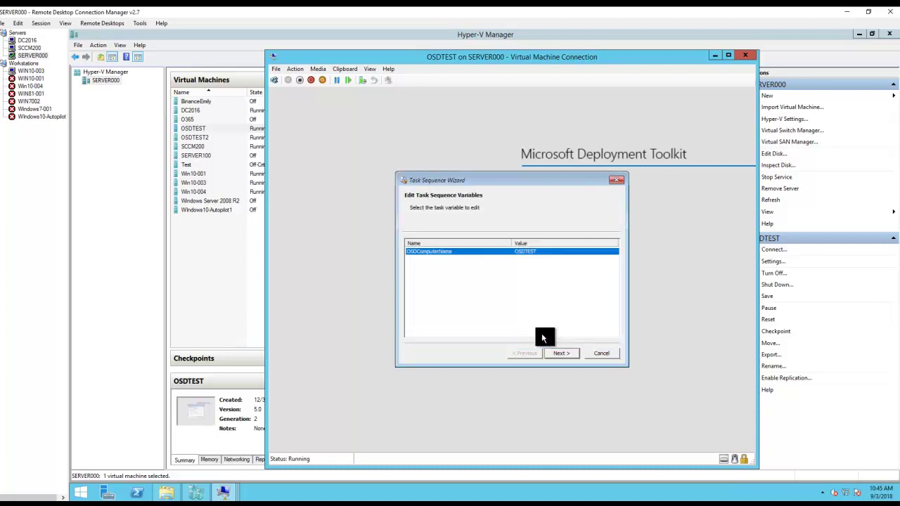
left_click(556, 353)
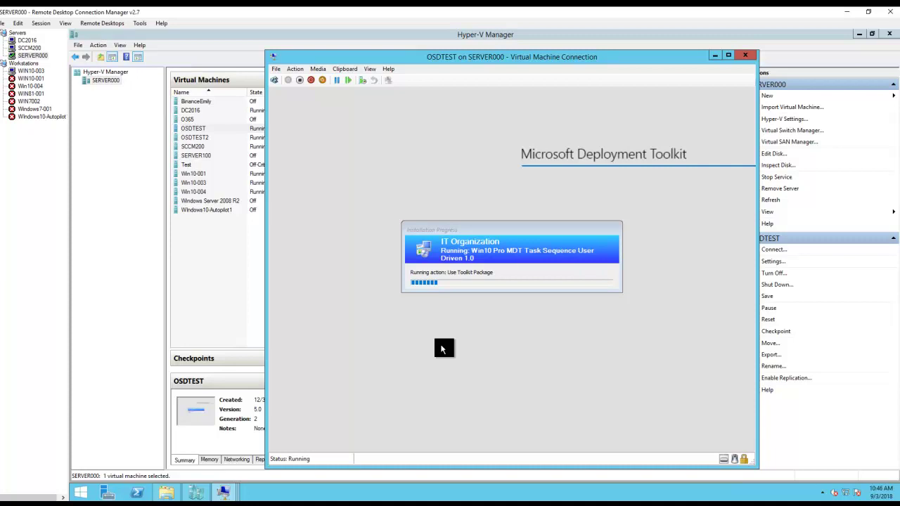
- Wait for OSDTEST to reach the OSD Wizard welcome page, then switch to the SCCM200 designer
mouse_move(197, 492)
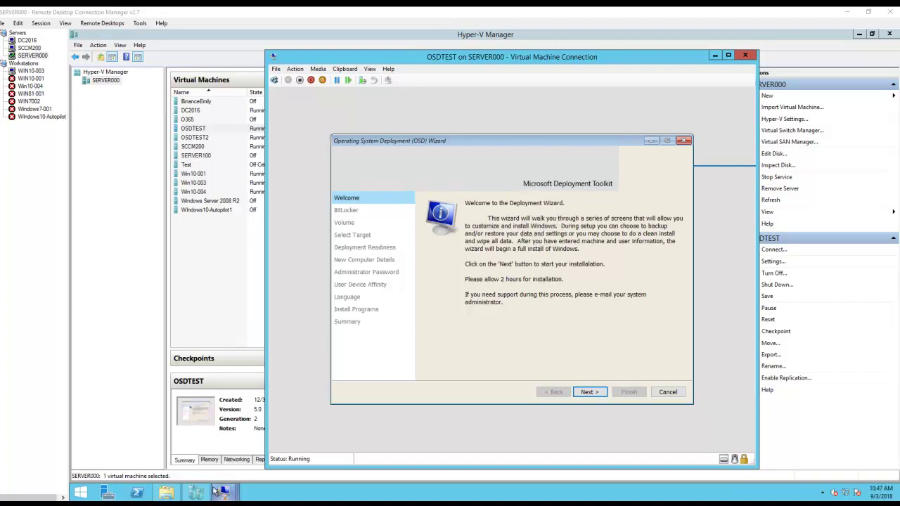
left_click(32, 48)
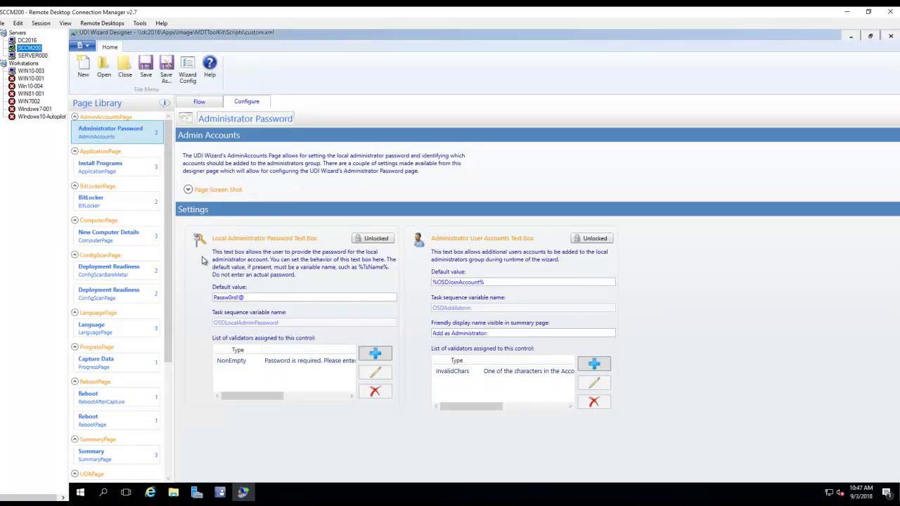
- Review the Install Programs, New Computer Details and both Deployment Readiness page settings
left_click(141, 173)
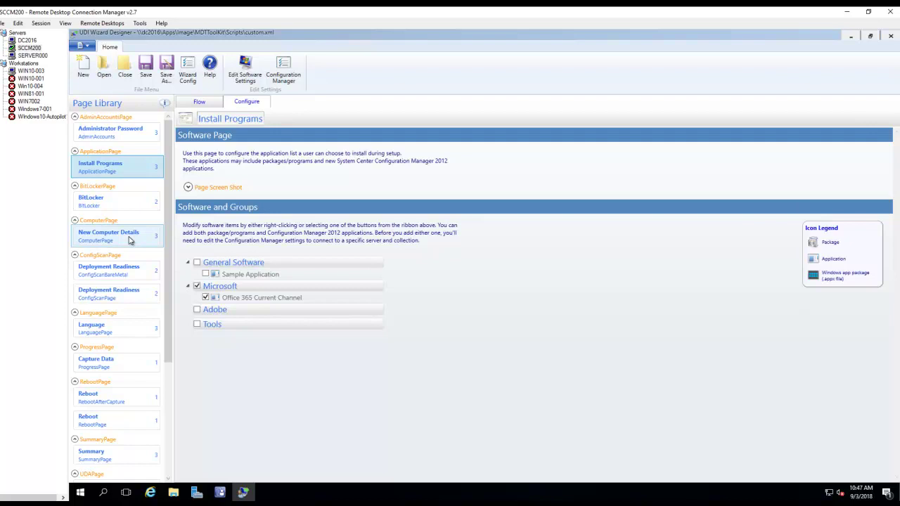
left_click(129, 241)
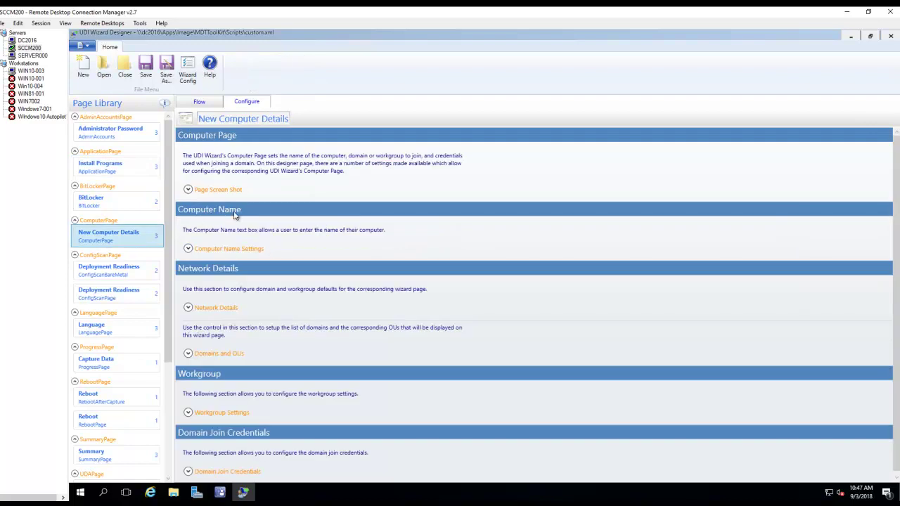
left_click(188, 190)
left_click(187, 191)
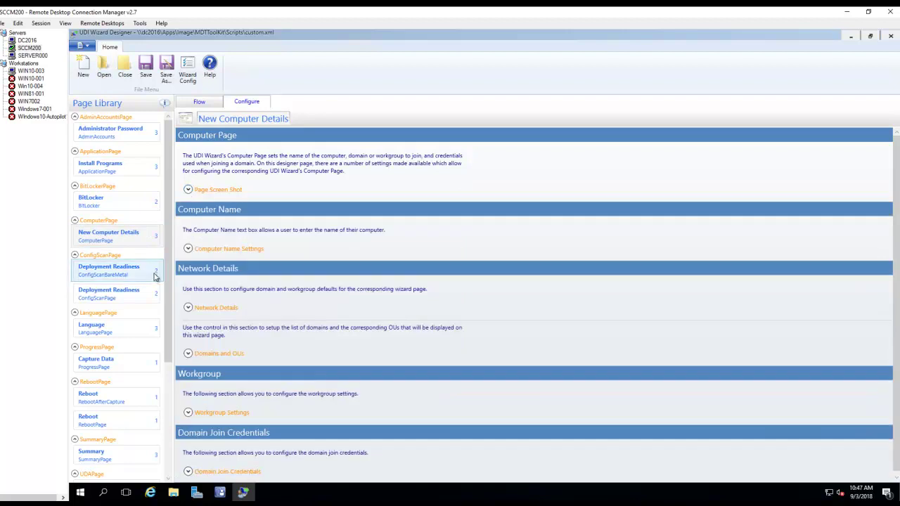
left_click(128, 298)
left_click(127, 279)
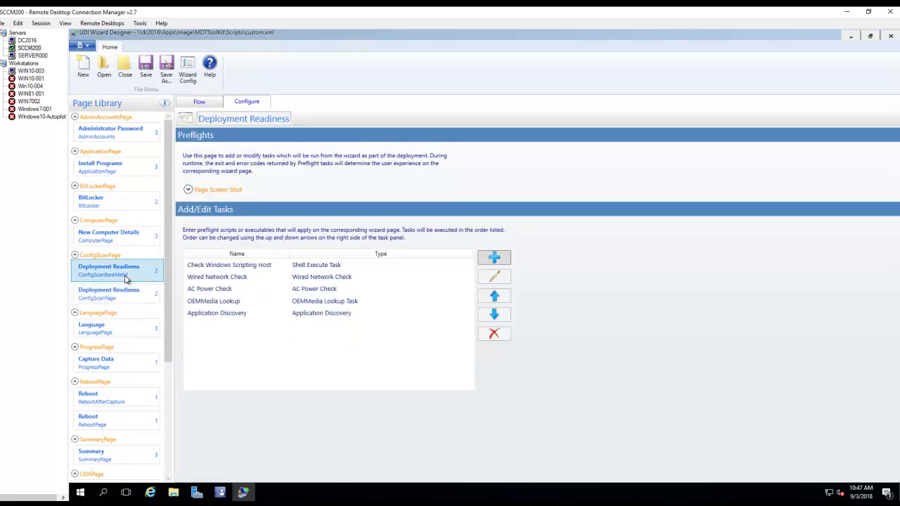
- Review the Language, Summary and Welcome pages, then return to the SERVER000 session
left_click(135, 336)
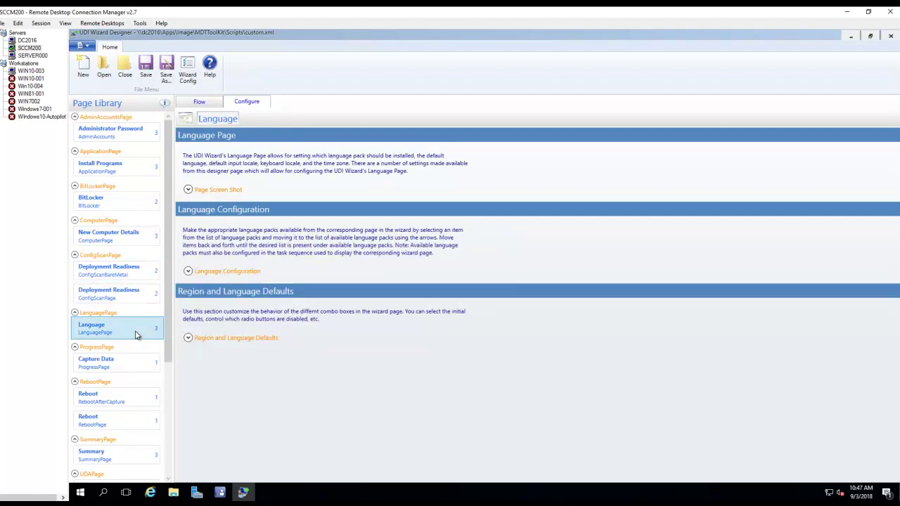
left_click(187, 270)
scroll(138, 335, "down", 2)
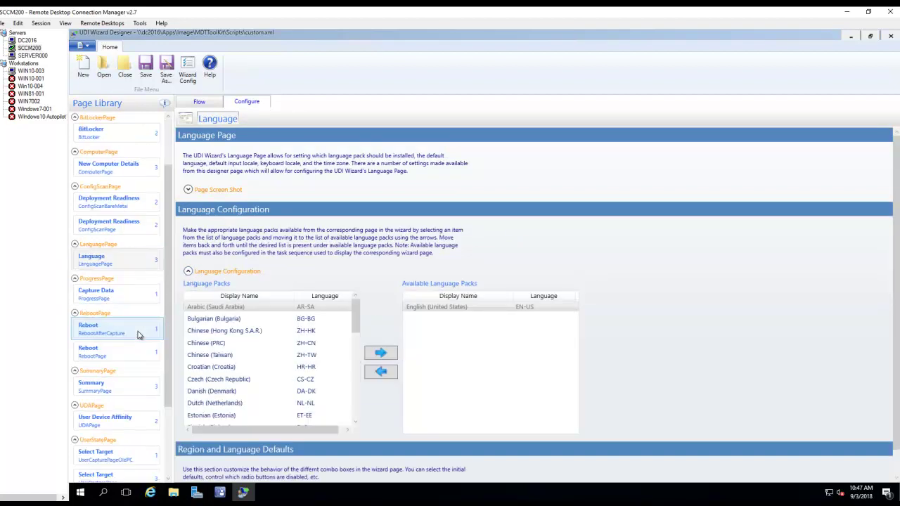
left_click(114, 385)
scroll(135, 387, "down", 3)
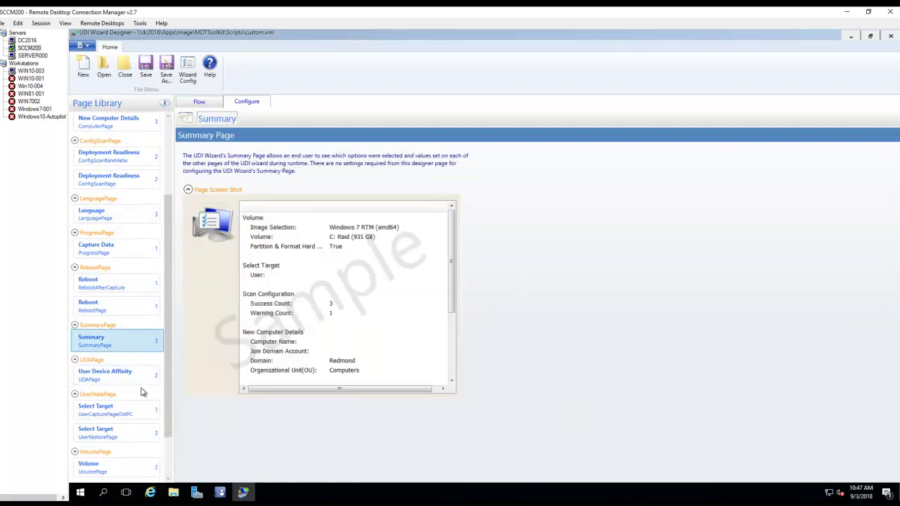
left_click(123, 451)
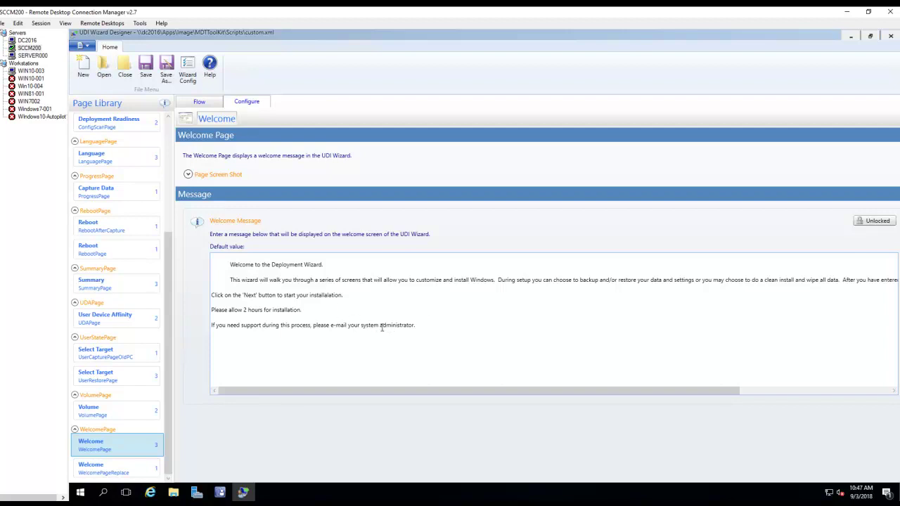
left_click(32, 56)
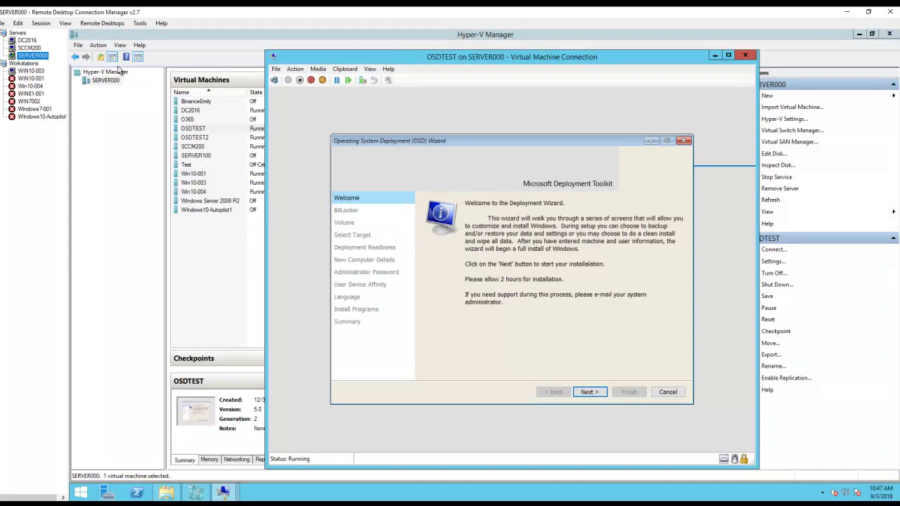
- Advance OSDTEST's OSD Wizard from Welcome to the BitLocker page, then return to SCCM200
left_click(35, 48)
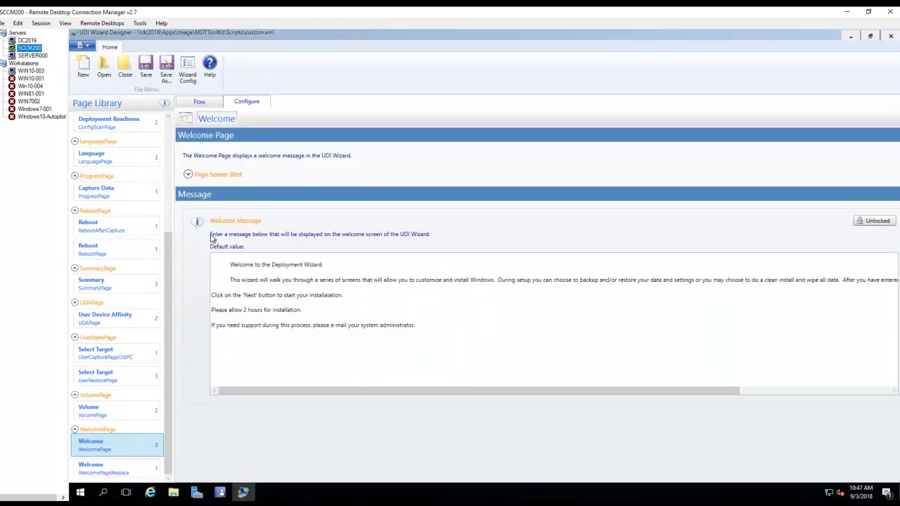
left_click(36, 55)
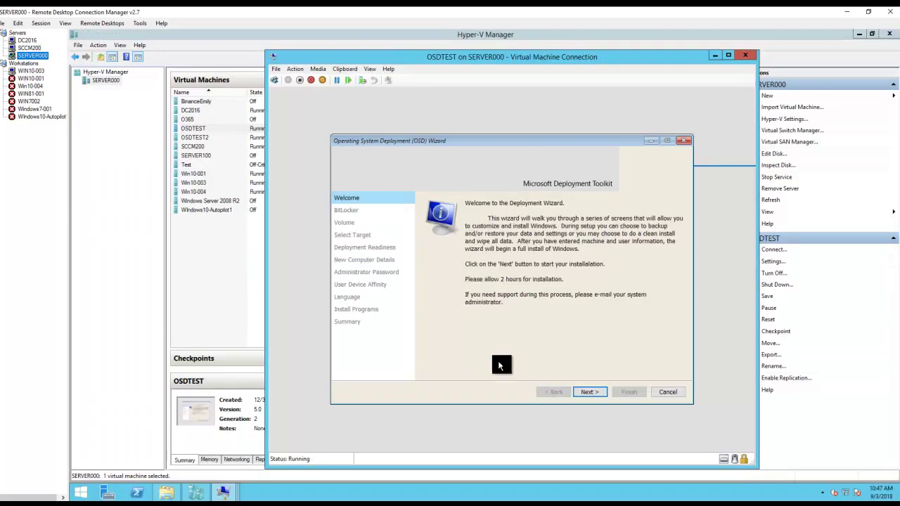
left_click(593, 397)
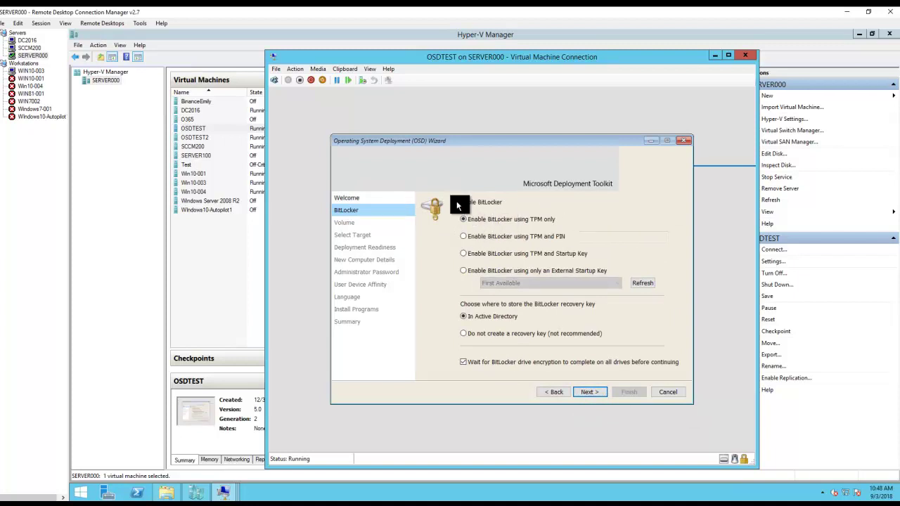
left_click(34, 49)
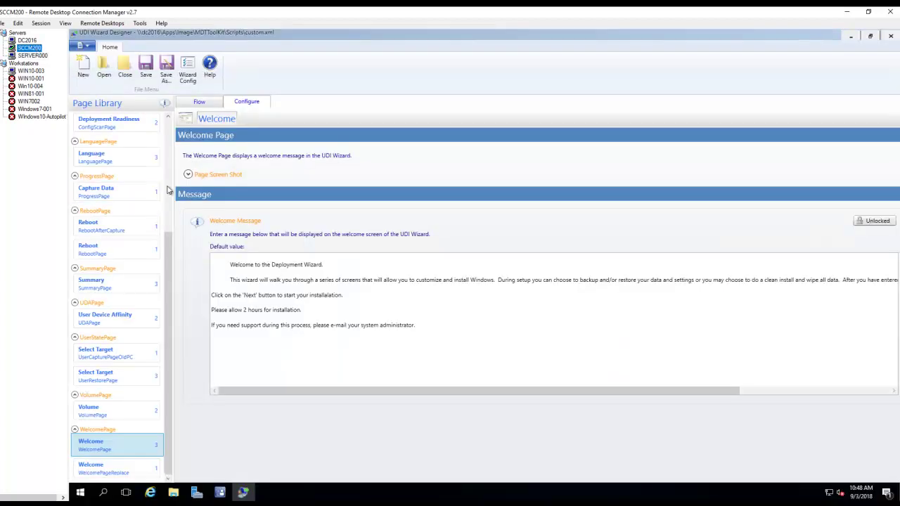
- Expand the BitLocker page's mode and default recovery-key settings, then compare with the VM's wizard
scroll(169, 179, "up", 5)
left_click(121, 201)
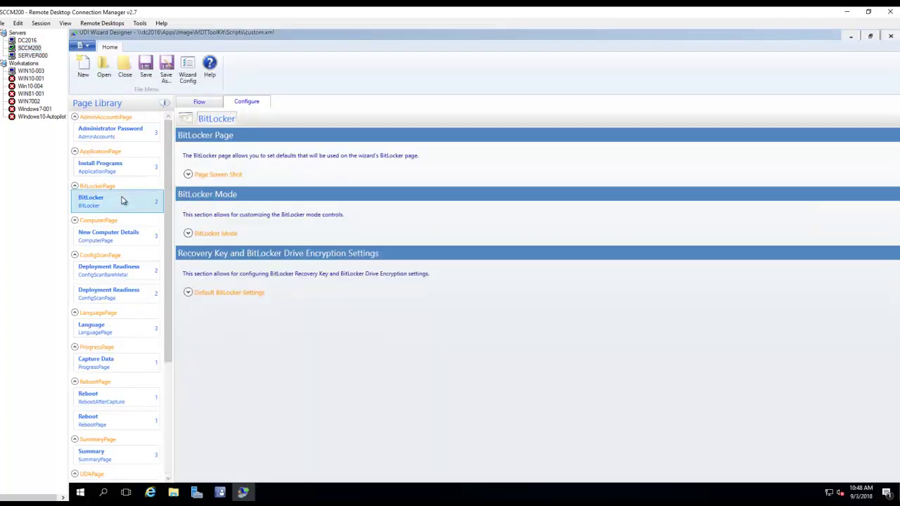
left_click(190, 293)
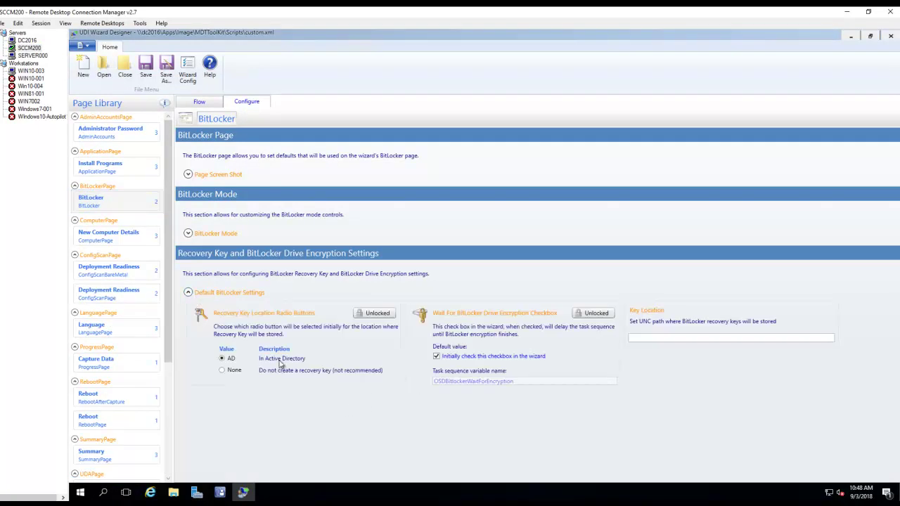
left_click(188, 232)
scroll(395, 316, "down", 1)
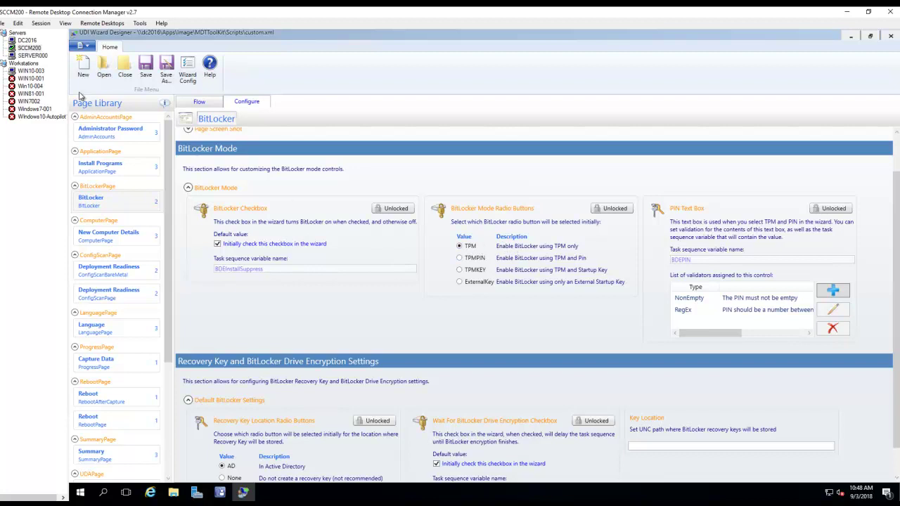
scroll(280, 220, "down", 1)
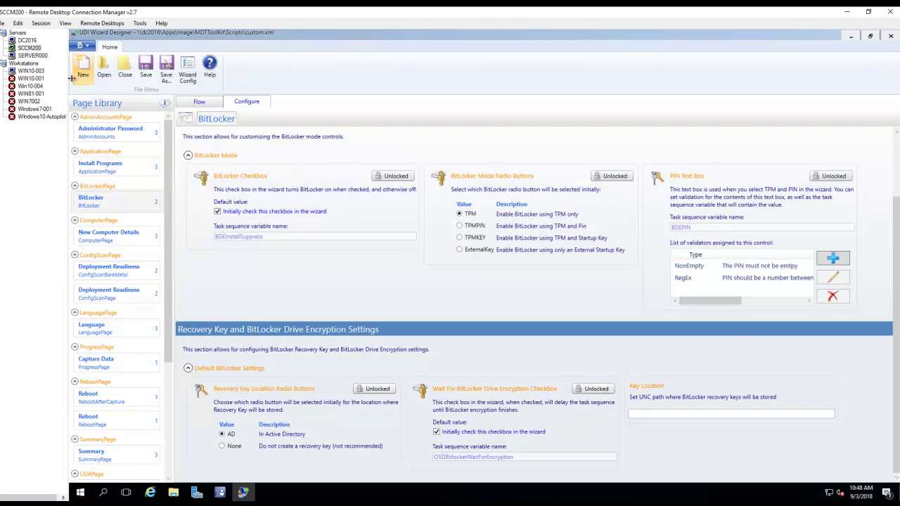
left_click(37, 55)
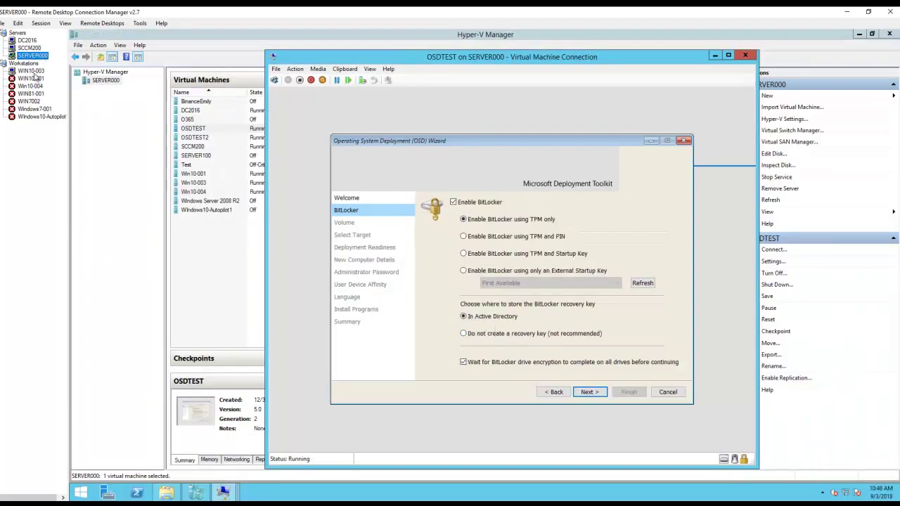
- Advance OSDTEST's wizard from BitLocker to the Volume page, then return to the SCCM200 designer
left_click(29, 48)
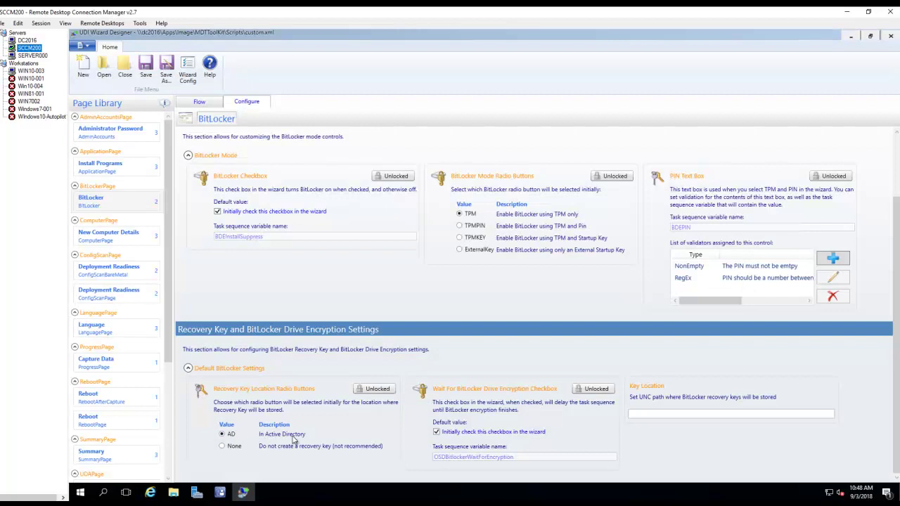
left_click(33, 56)
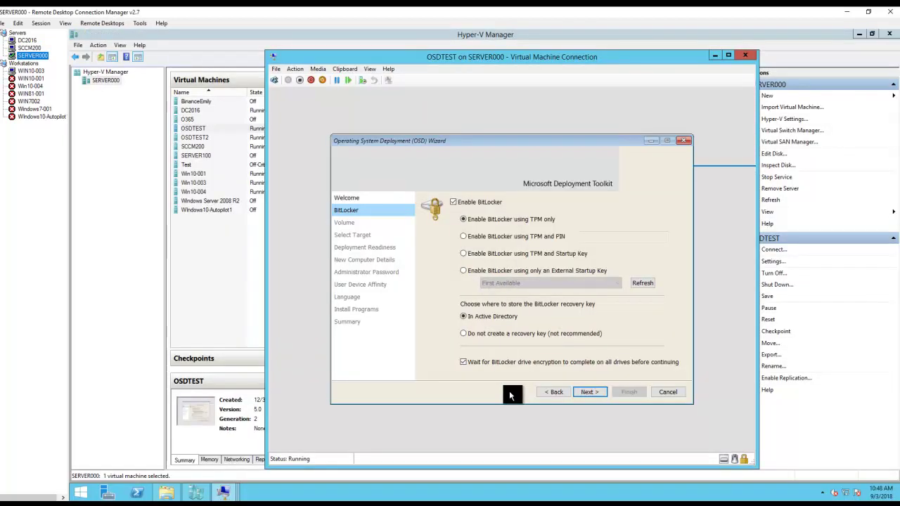
left_click(588, 392)
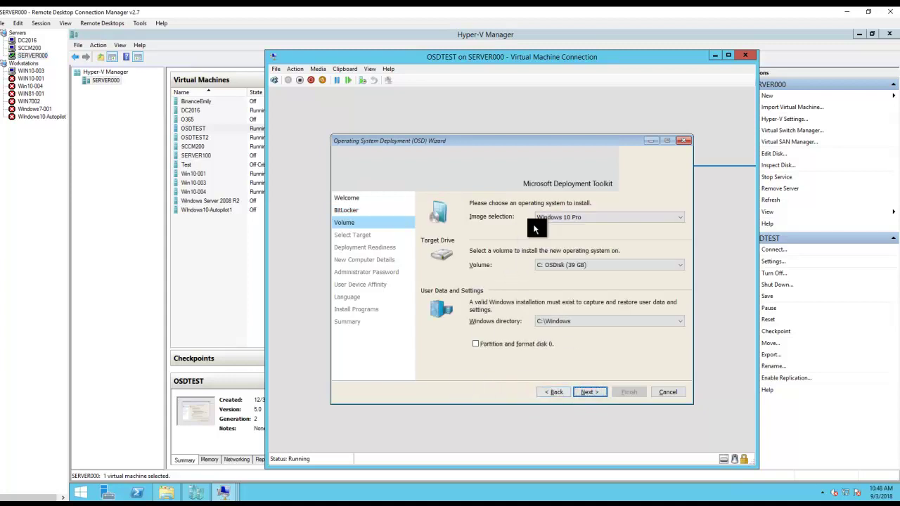
left_click(34, 48)
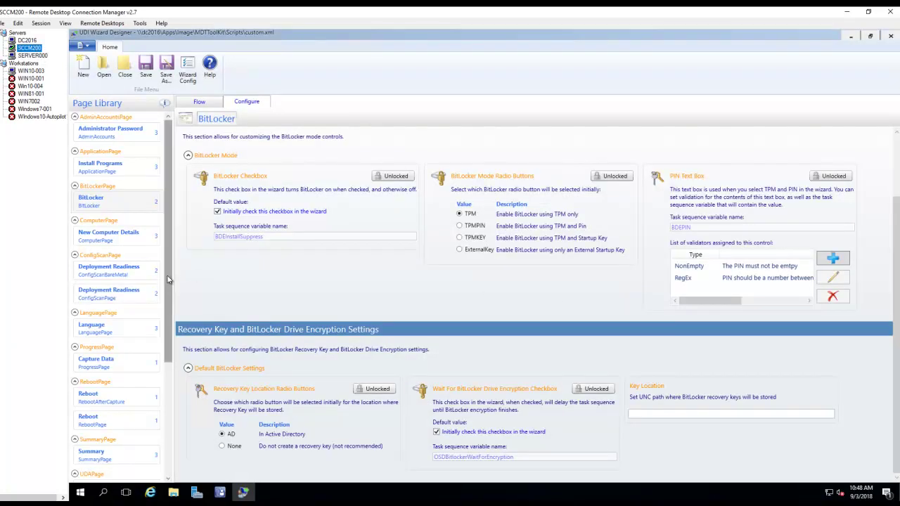
- Review New Computer Details' Computer Name settings and both Deployment Readiness preflight task lists
left_click(142, 237)
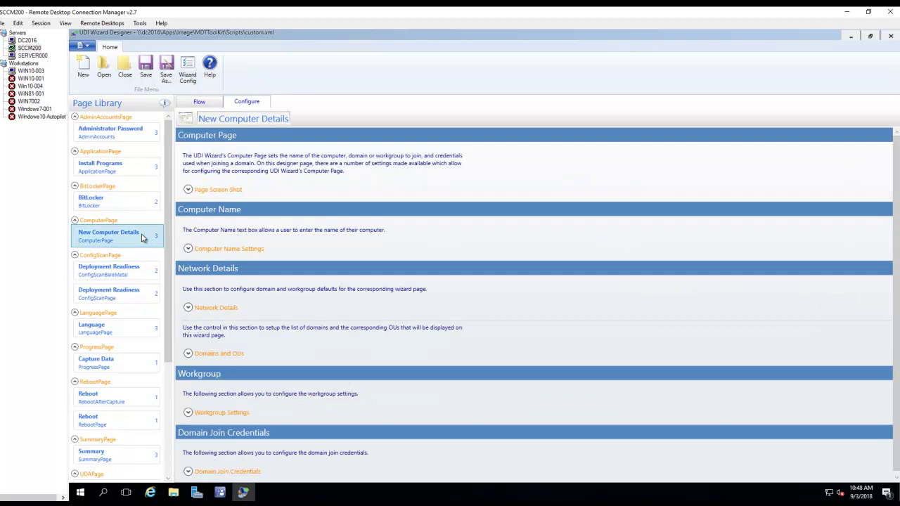
left_click(188, 249)
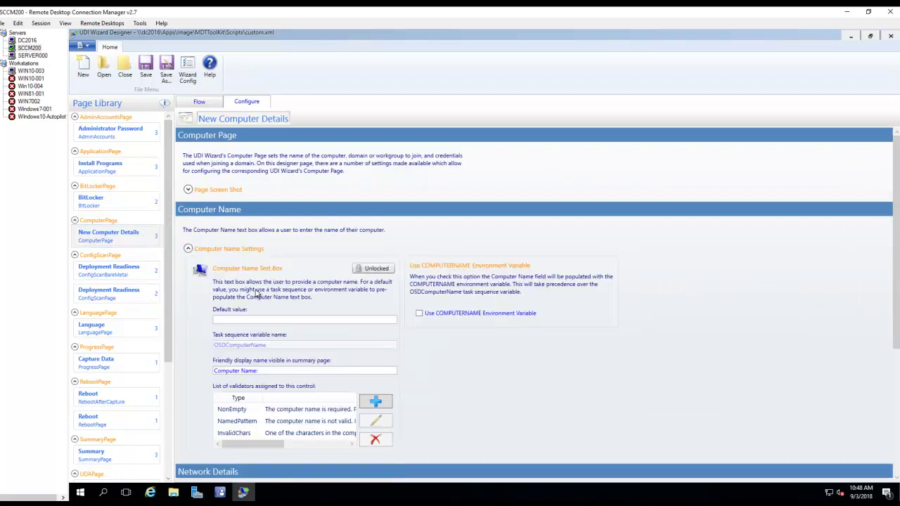
scroll(244, 284, "down", 3)
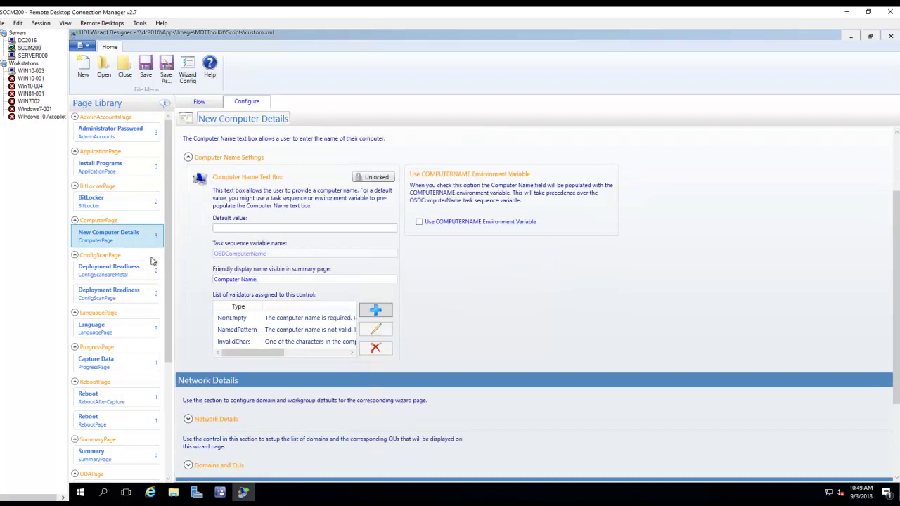
scroll(151, 261, "down", 1)
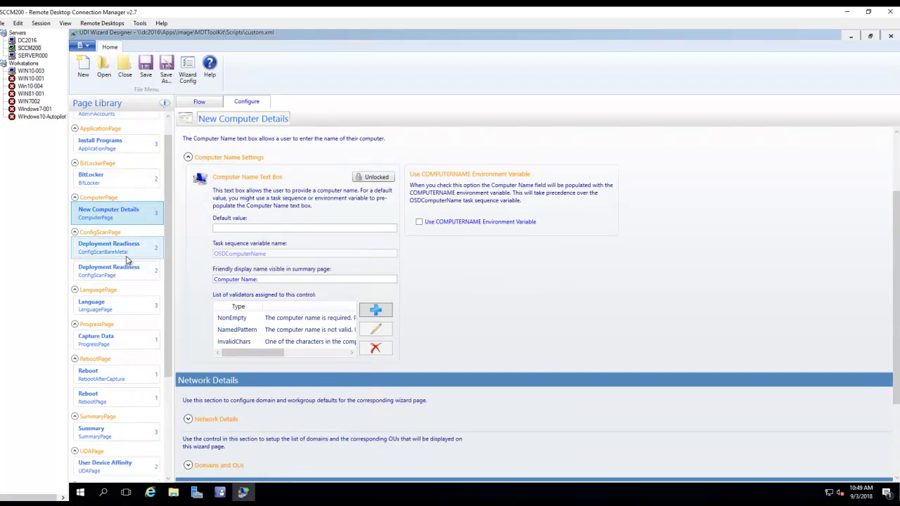
mouse_move(122, 245)
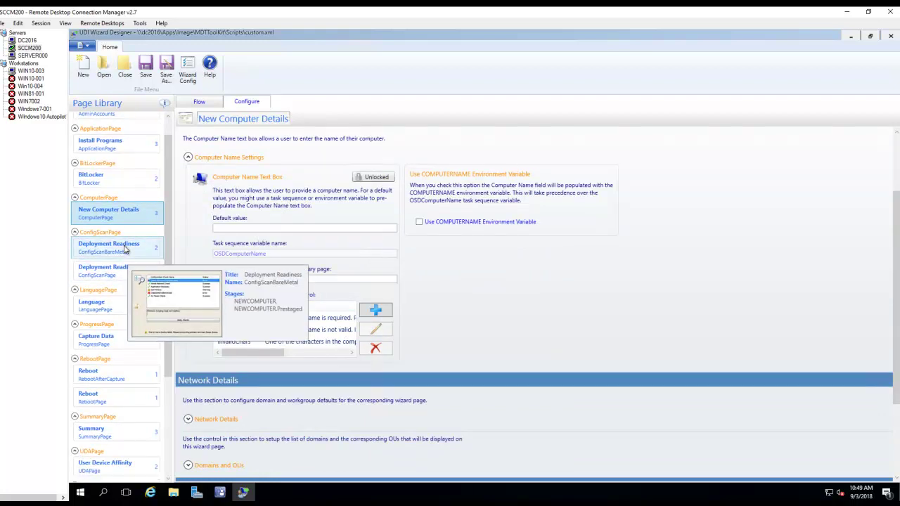
left_click(125, 248)
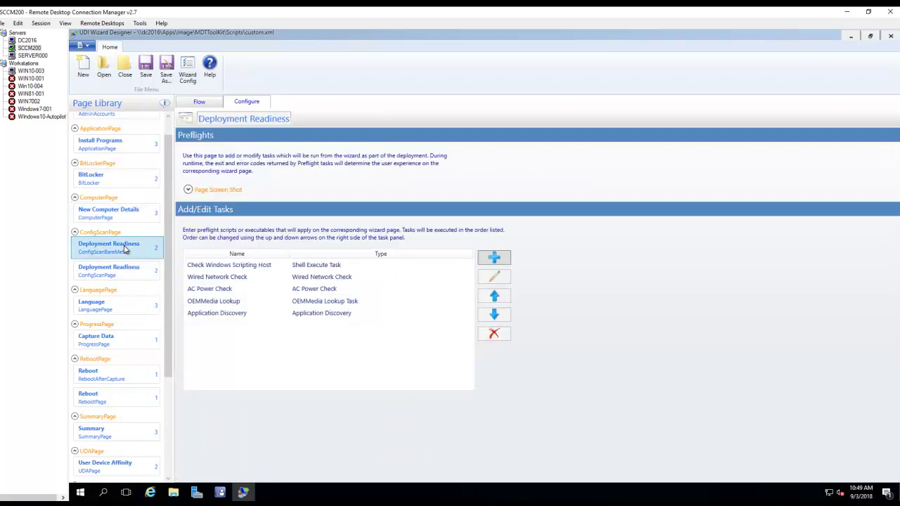
left_click(128, 273)
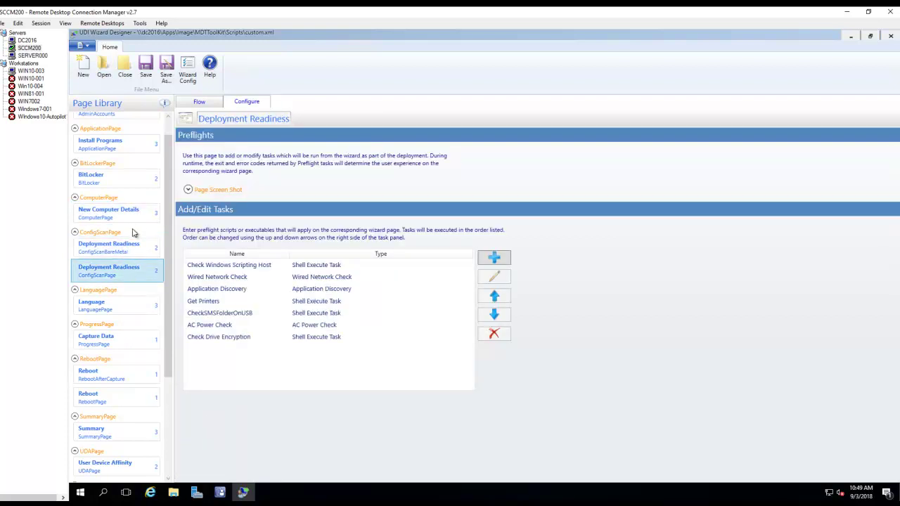
scroll(134, 239, "down", 4)
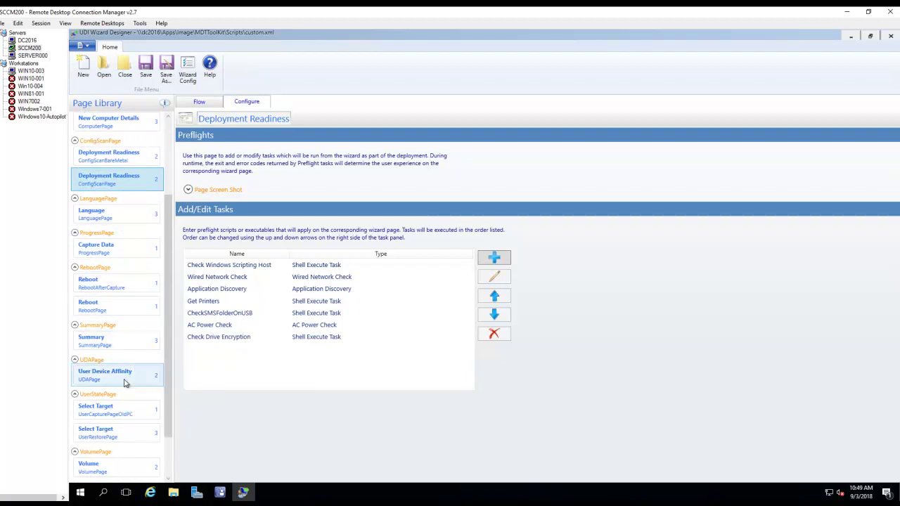
scroll(128, 281, "up", 5)
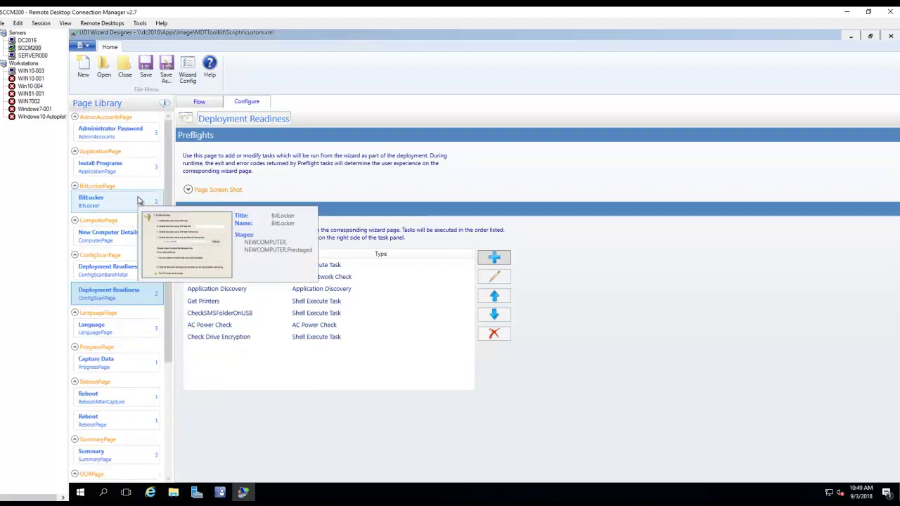
- Recheck the Computer Name settings, then look over the Administrator Password and BitLocker pages
left_click(122, 239)
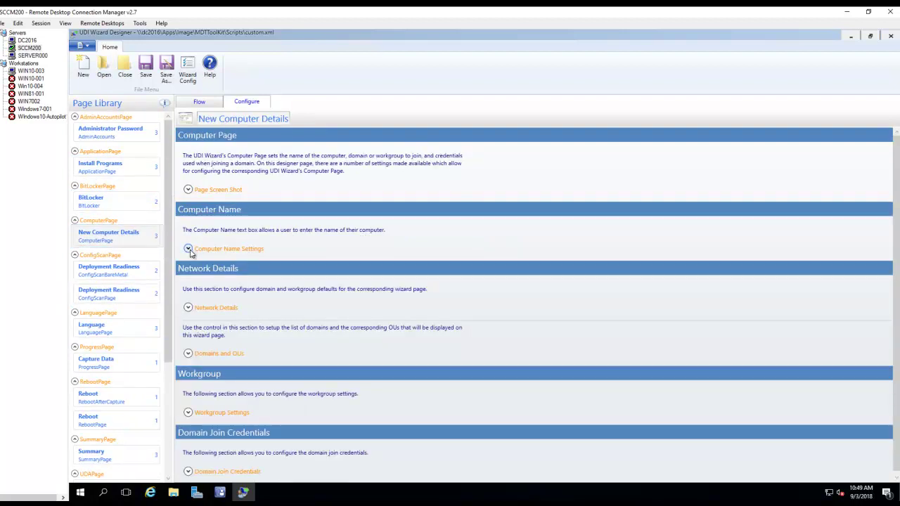
left_click(187, 249)
scroll(377, 317, "down", 3)
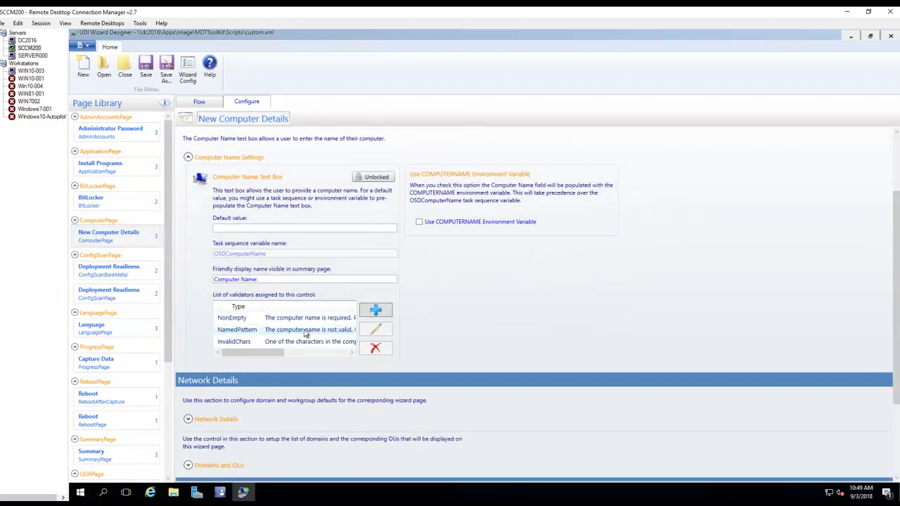
scroll(203, 387, "up", 3)
left_click(124, 135)
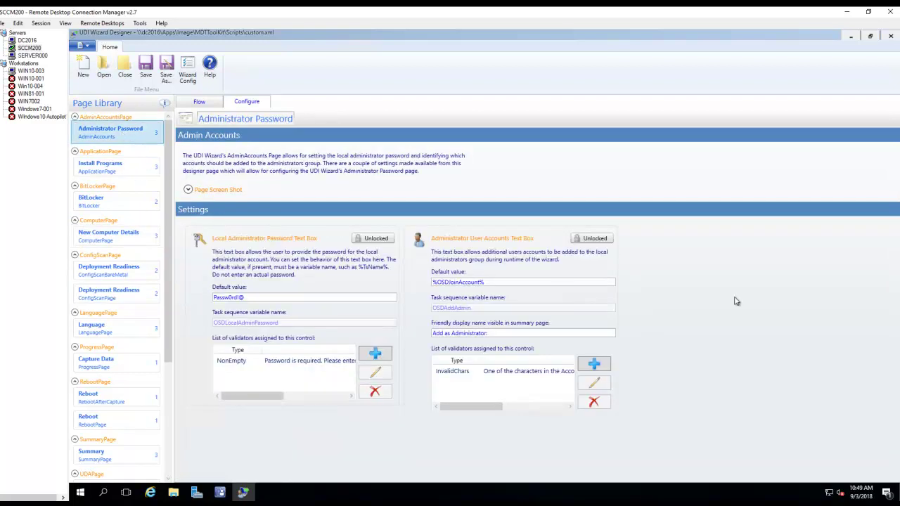
left_click(156, 206)
left_click(143, 236)
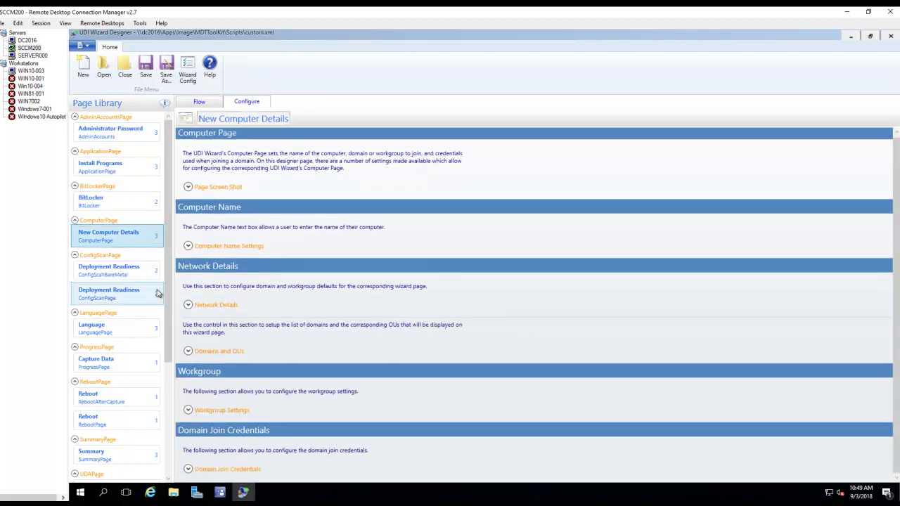
- Review the bare-metal readiness tasks, then the Select Target and Volume page settings
left_click(120, 275)
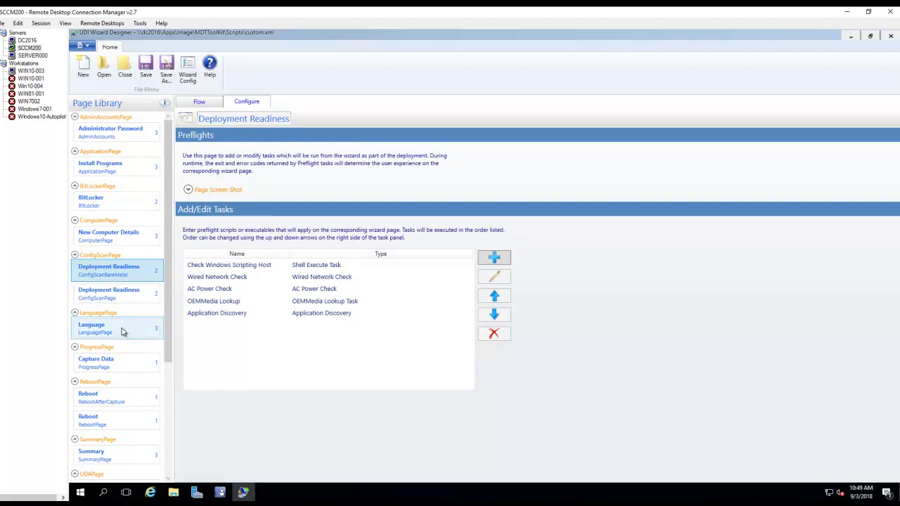
scroll(125, 342, "down", 3)
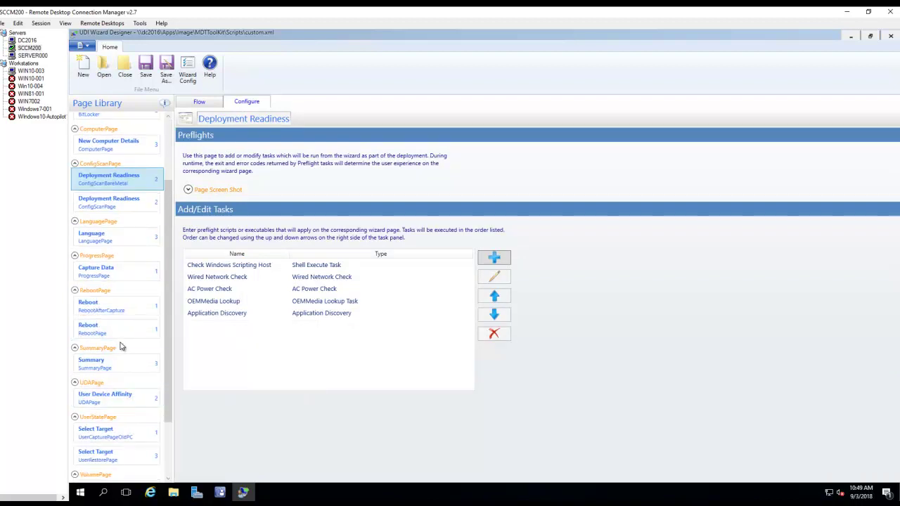
left_click(124, 437)
scroll(133, 443, "down", 3)
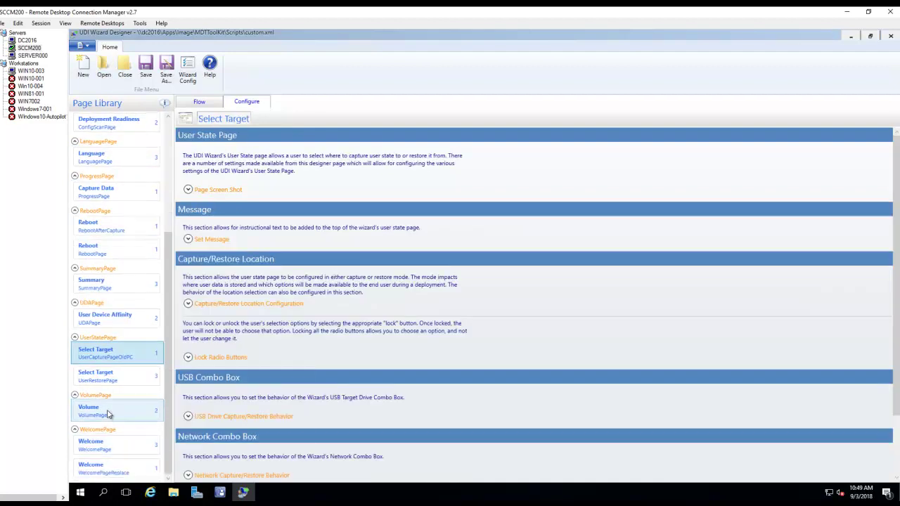
left_click(109, 413)
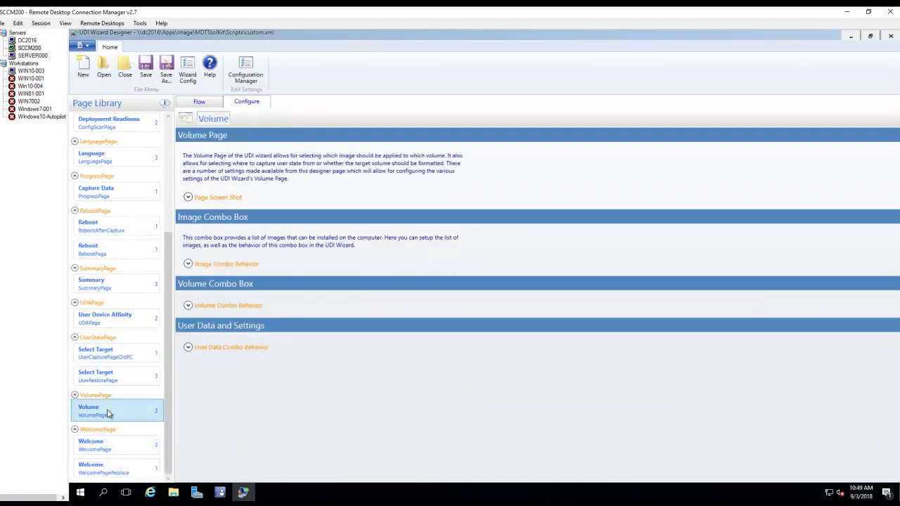
- Expand the Volume page's Image Combo Behavior to list the Windows 7 RTM (x86) and Windows 10 Pro (amd64) images
left_click(187, 264)
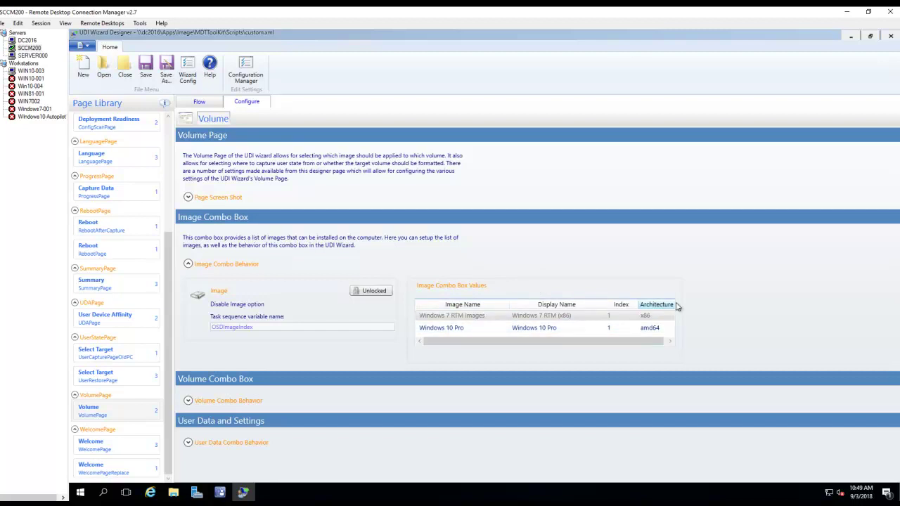
left_click(448, 317)
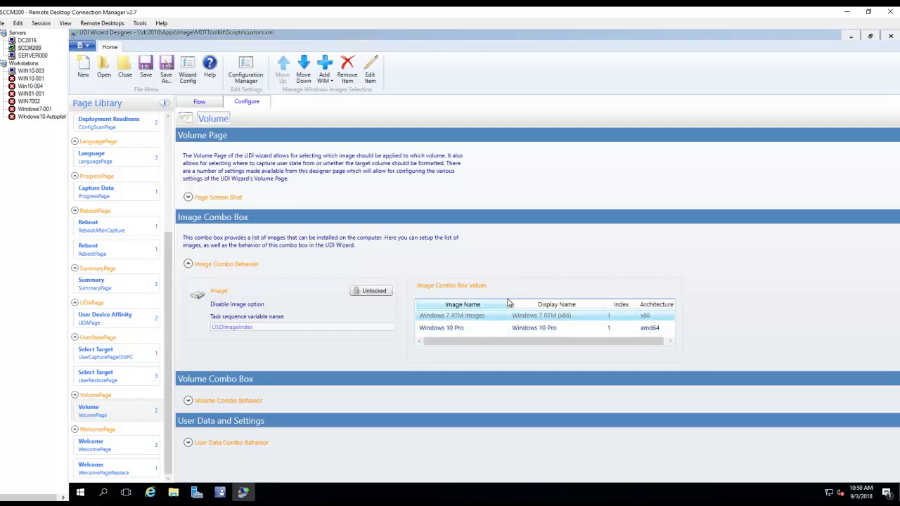
right_click(495, 308)
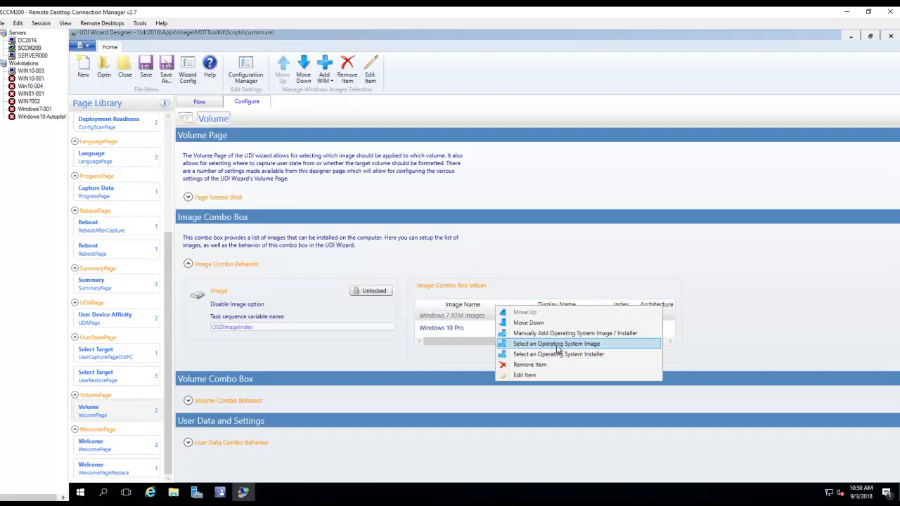
left_click(779, 337)
left_click(542, 332)
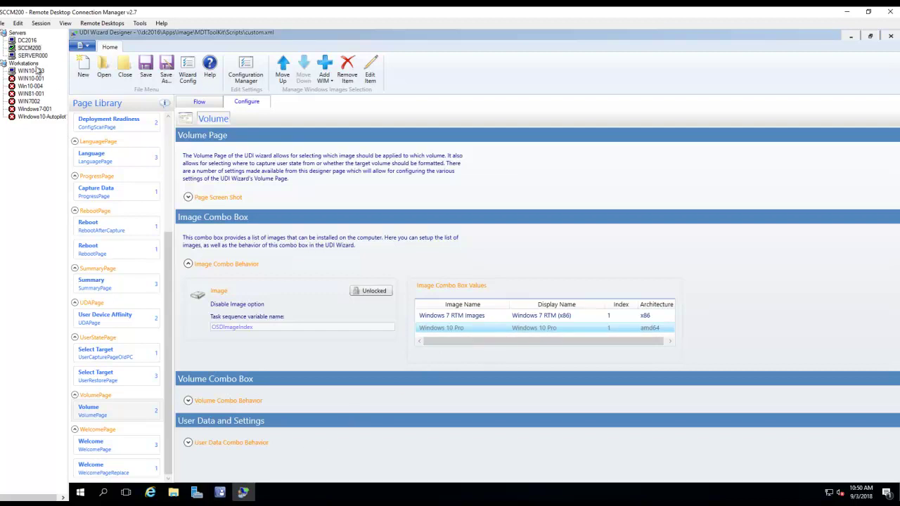
left_click(32, 55)
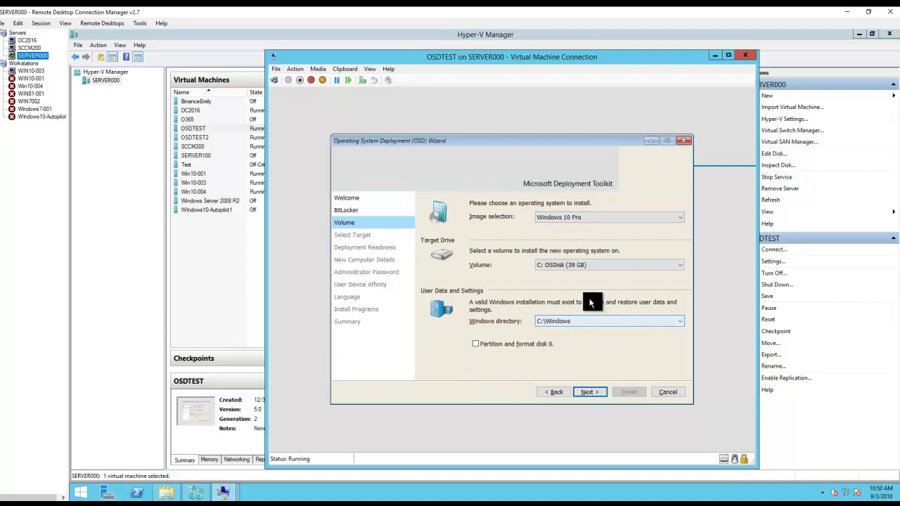
- Keep the single OSDisk volume and advance the OSD wizard through Select Target to Deployment Readiness
left_click(570, 261)
left_click(564, 266)
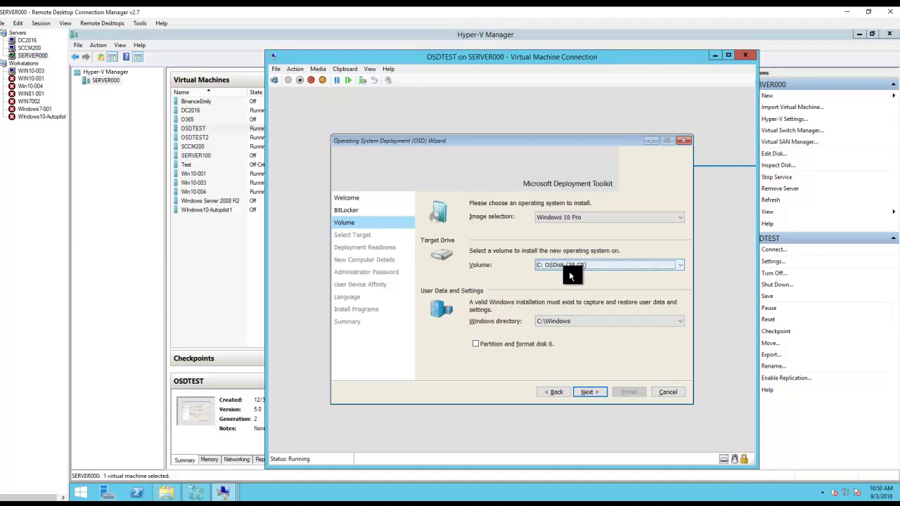
left_click(591, 394)
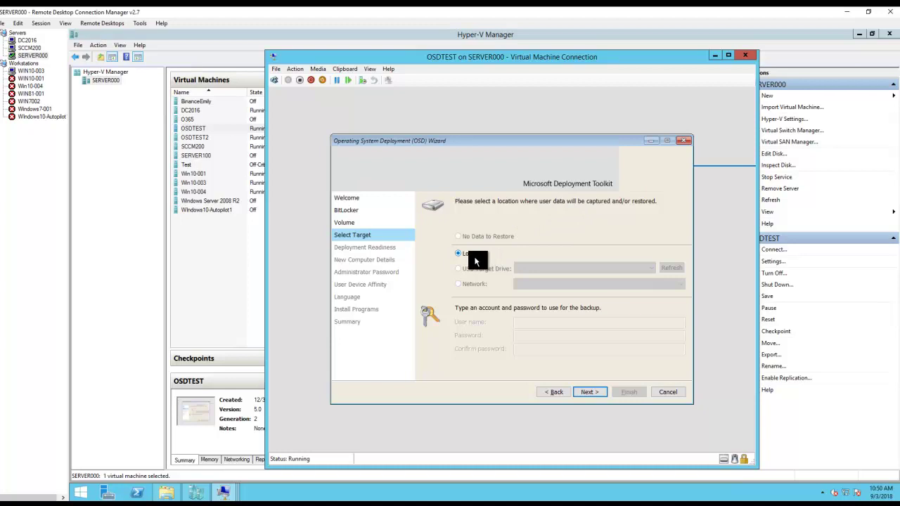
left_click(590, 394)
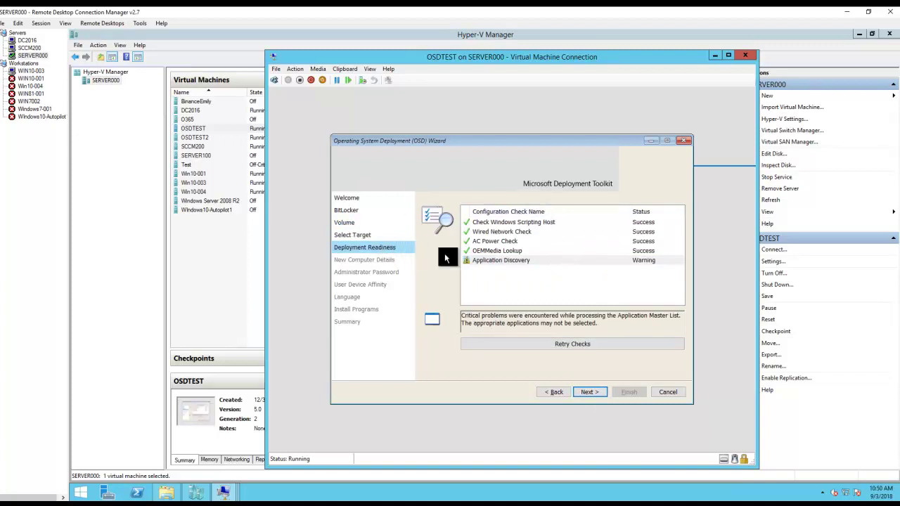
left_click(36, 49)
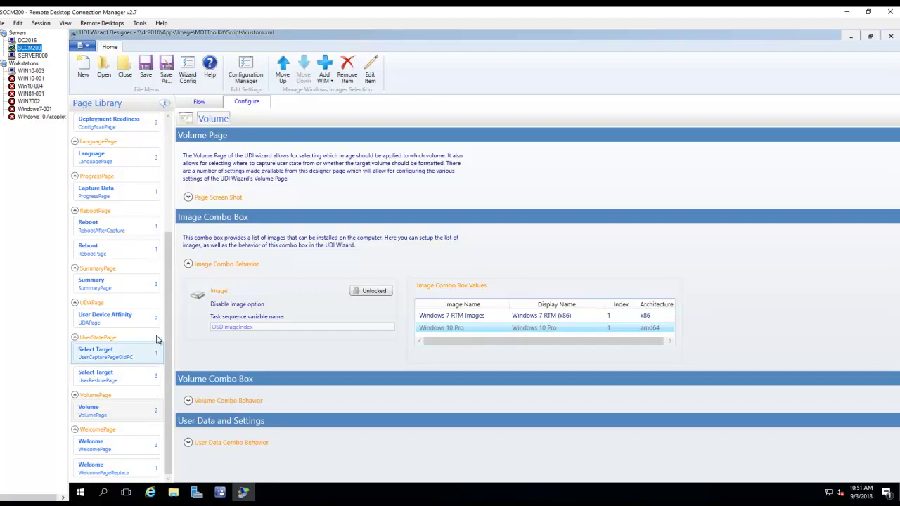
- Browse the Language, Deployment Readiness, Install Programs, New Computer Details, Volume, Summary, User Device Affinity and Welcome pages
scroll(144, 264, "up", 2)
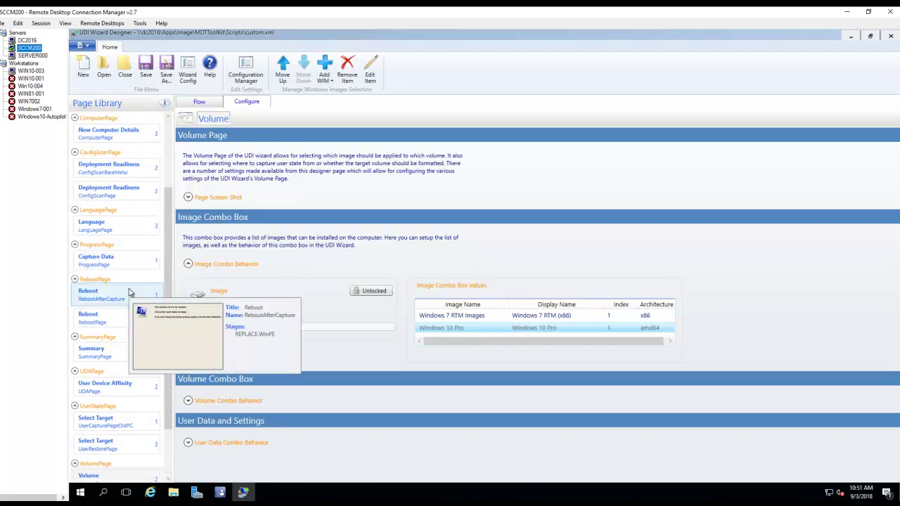
scroll(134, 260, "up", 3)
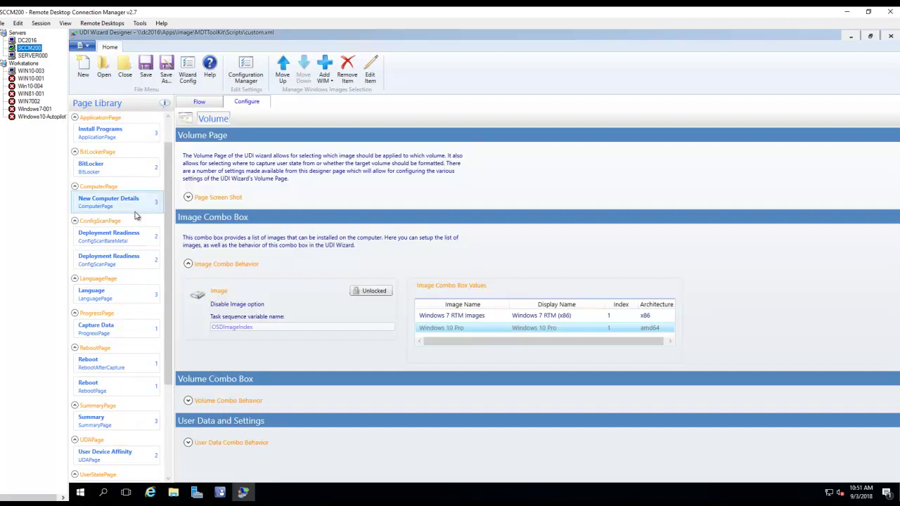
scroll(136, 218, "up", 1)
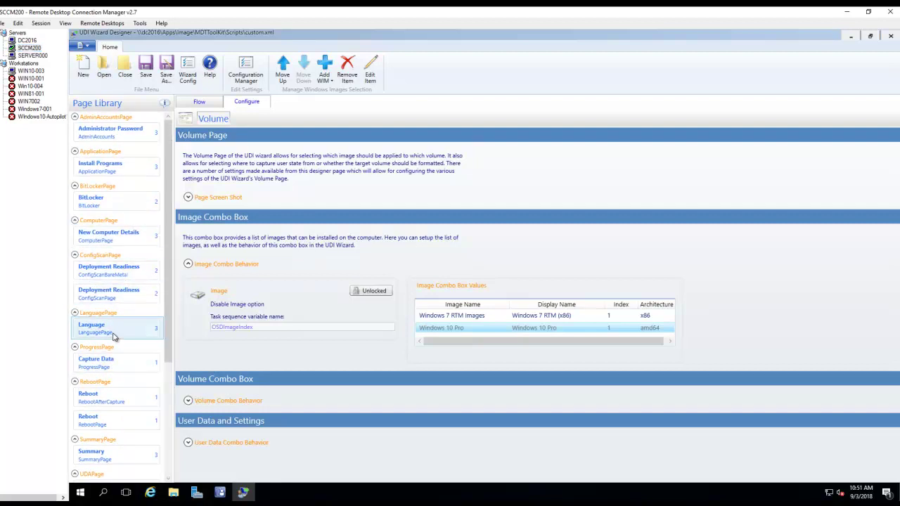
left_click(116, 330)
left_click(113, 292)
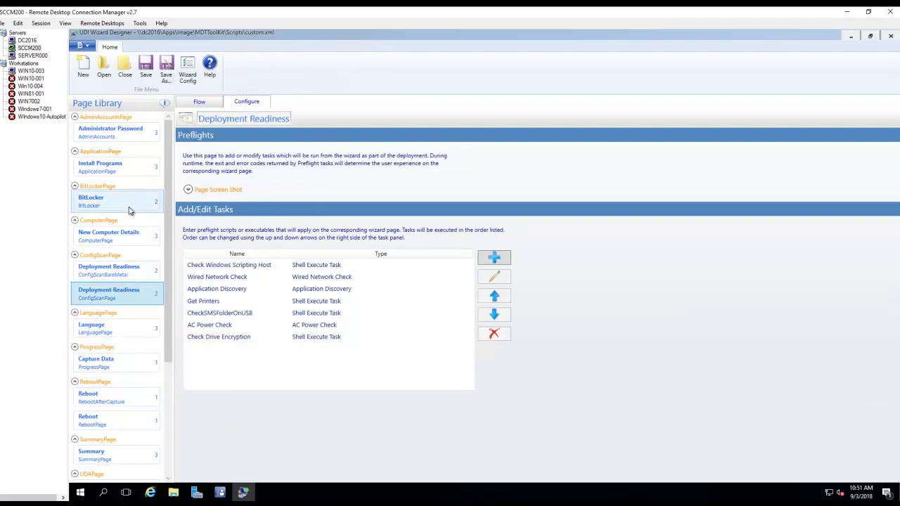
left_click(128, 174)
left_click(112, 236)
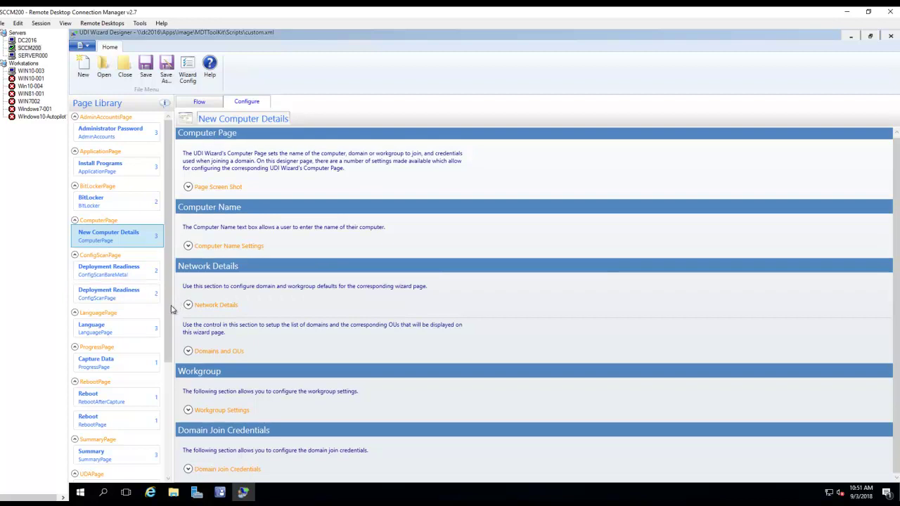
scroll(136, 330, "down", 2)
scroll(134, 331, "down", 3)
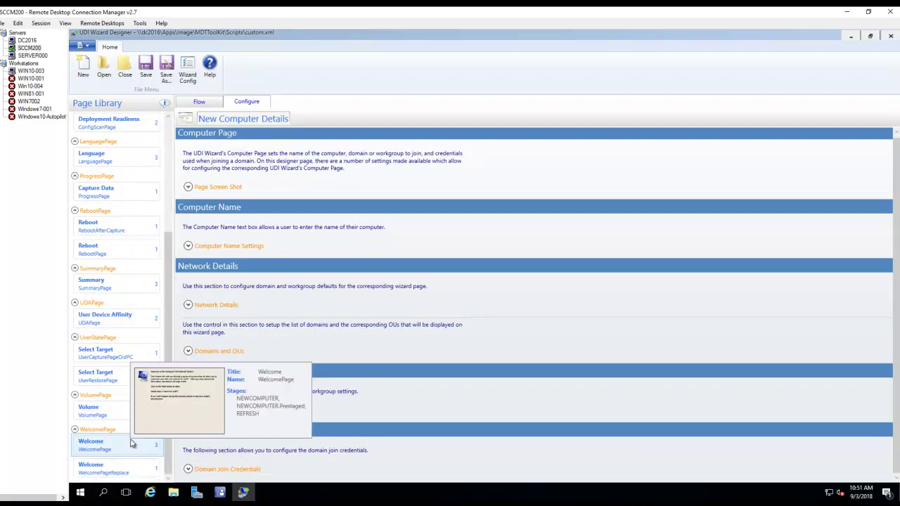
left_click(108, 412)
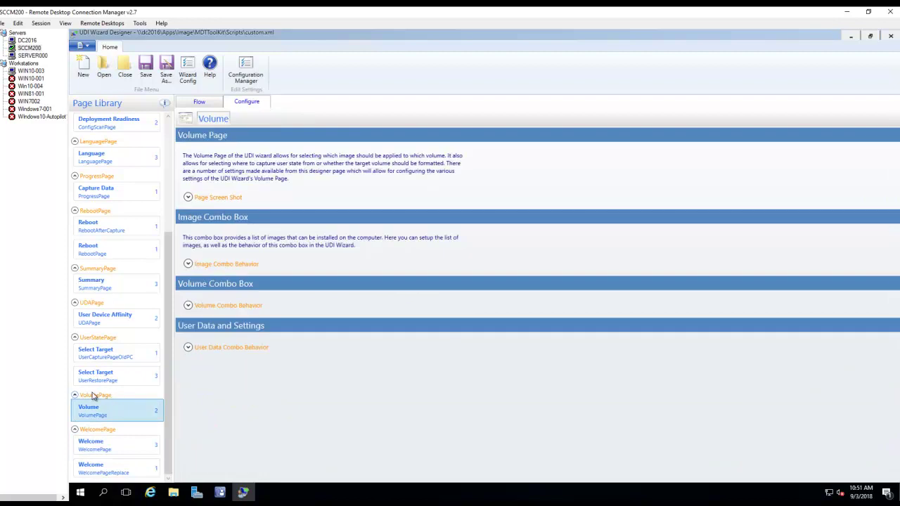
left_click(114, 285)
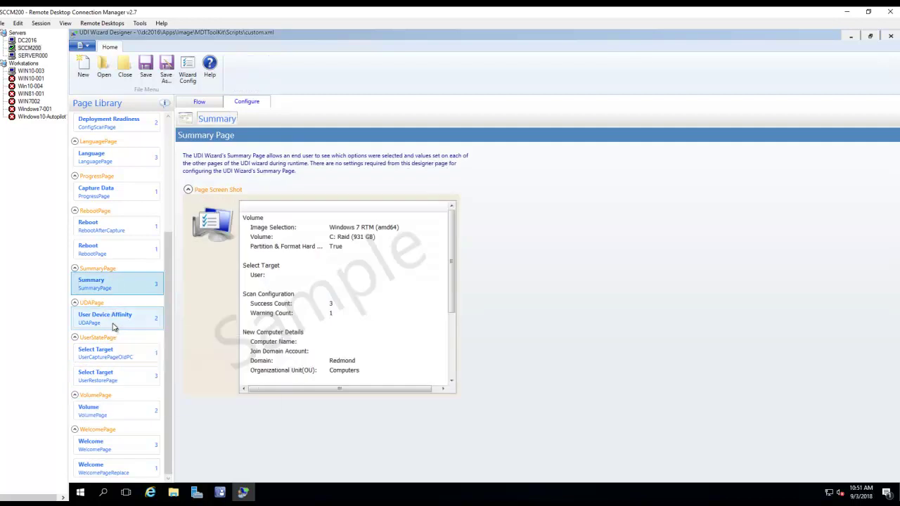
left_click(112, 324)
left_click(106, 471)
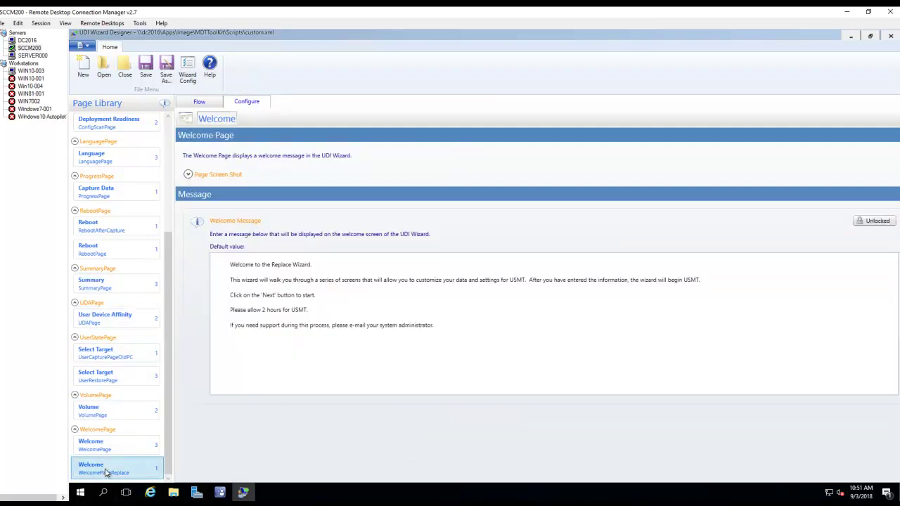
- Review Capture Data, Language and the bare-metal Deployment Readiness preflight tasks before returning to SERVER000
scroll(115, 430, "up", 1)
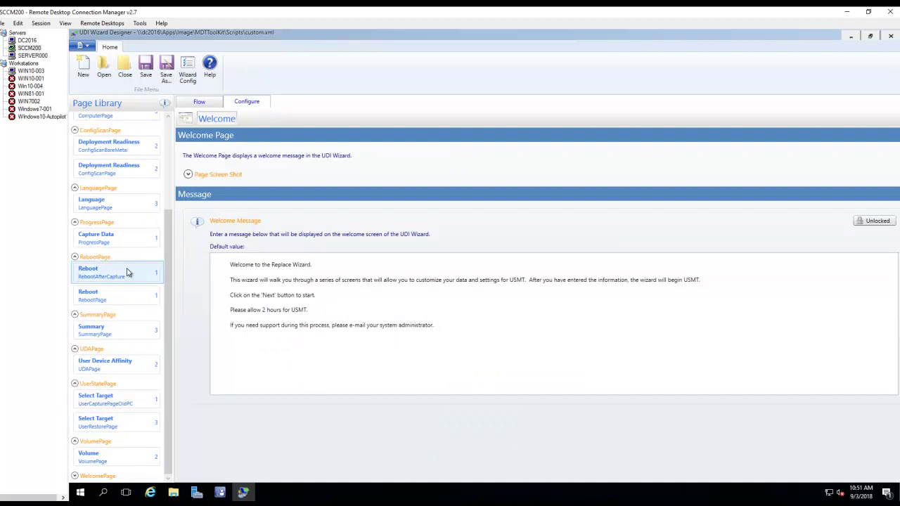
scroll(128, 271, "up", 3)
scroll(137, 253, "down", 3)
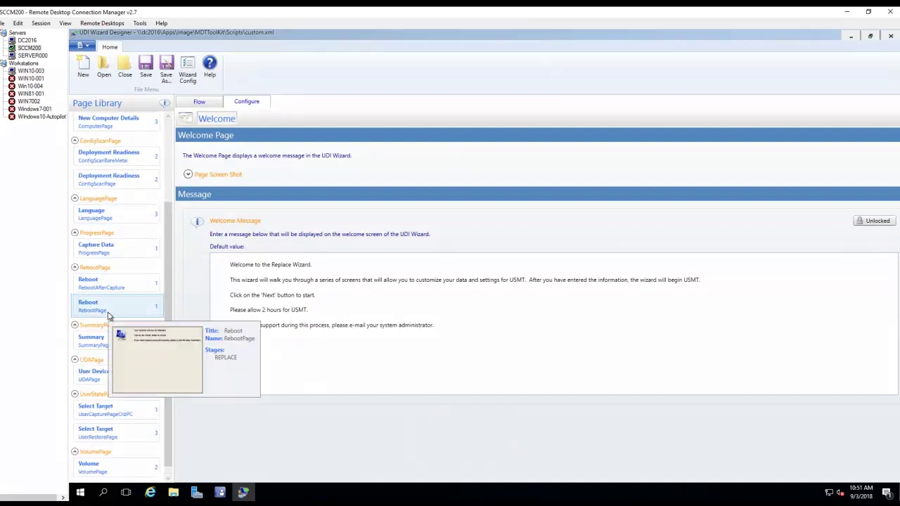
left_click(107, 252)
left_click(107, 215)
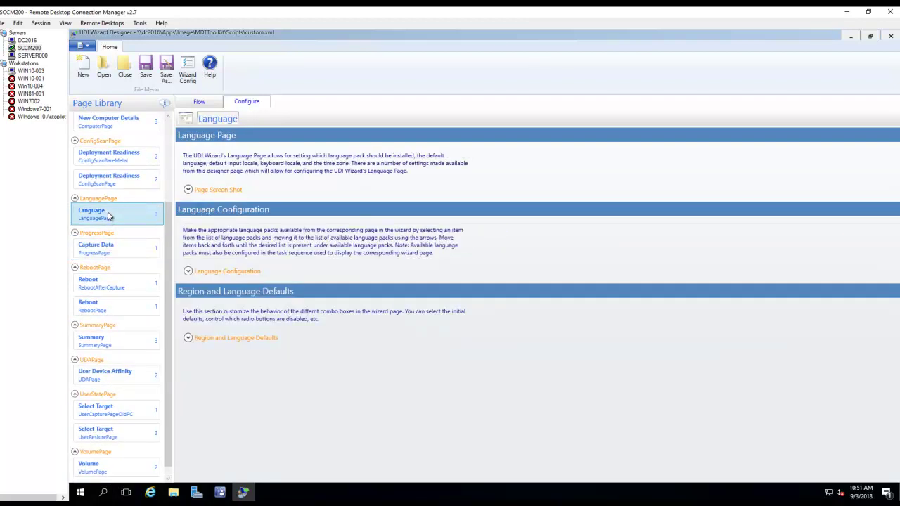
scroll(119, 277, "up", 1)
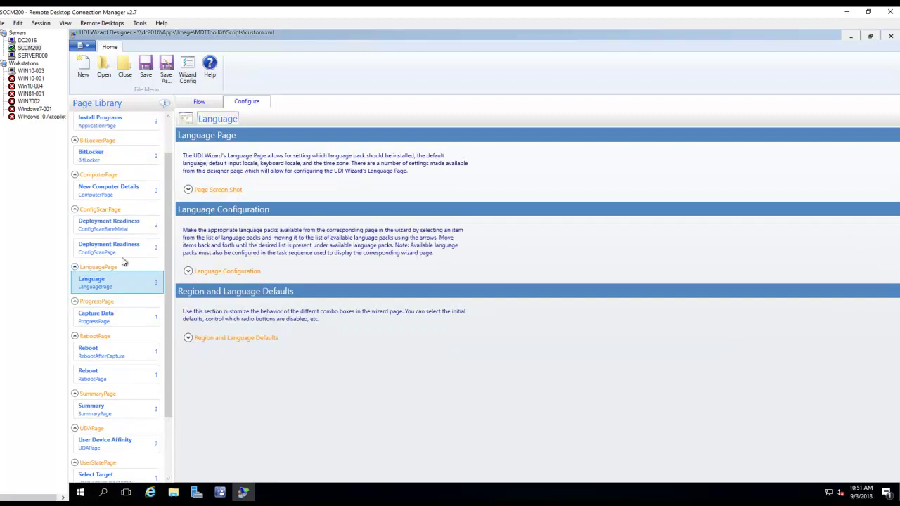
left_click(125, 232)
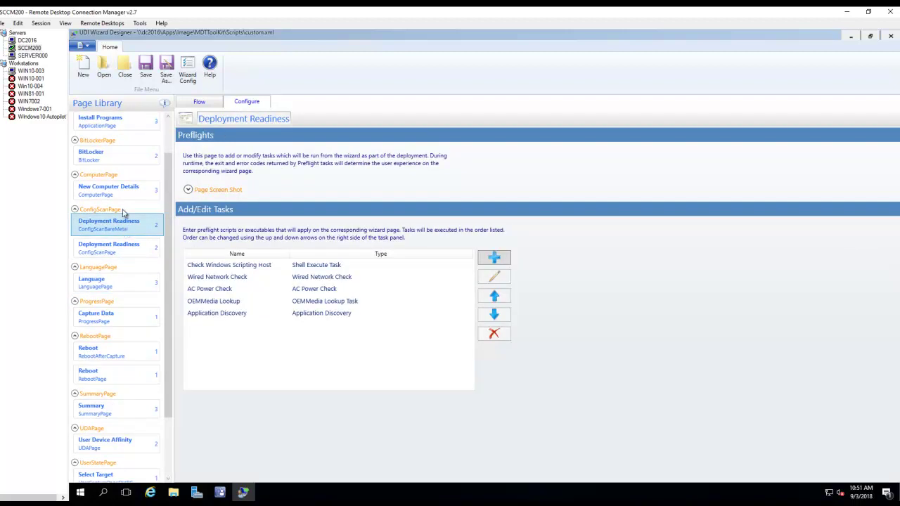
left_click(120, 197)
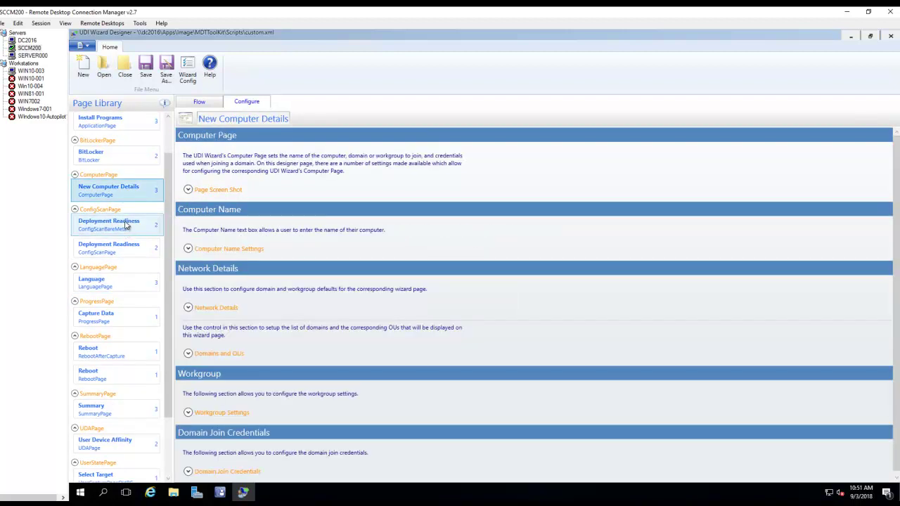
left_click(125, 224)
mouse_move(107, 233)
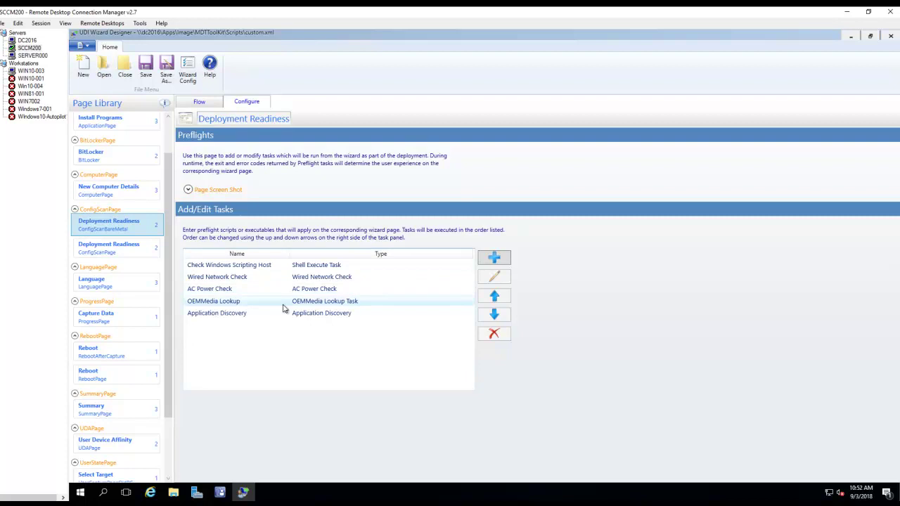
left_click(33, 56)
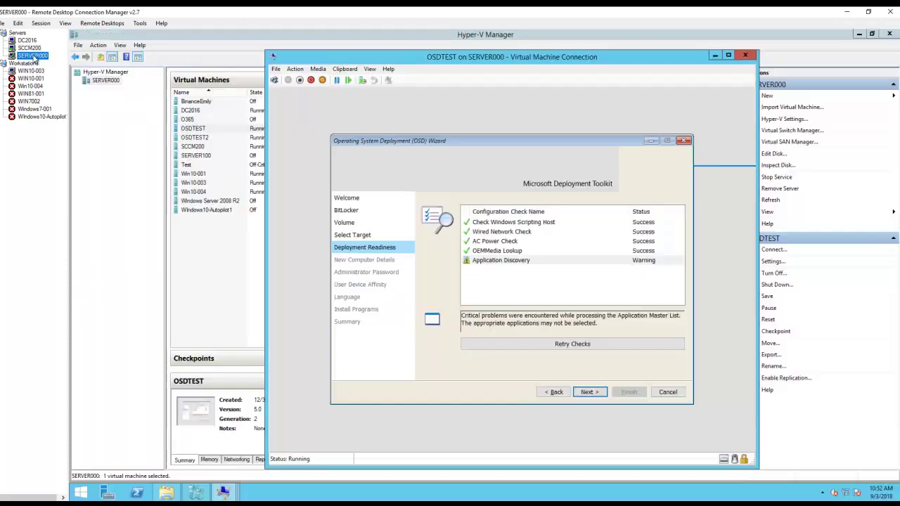
- On New Computer Details, view the Los Angeles, New York and Phoenix OU choices, keeping Los Angeles
left_click(589, 392)
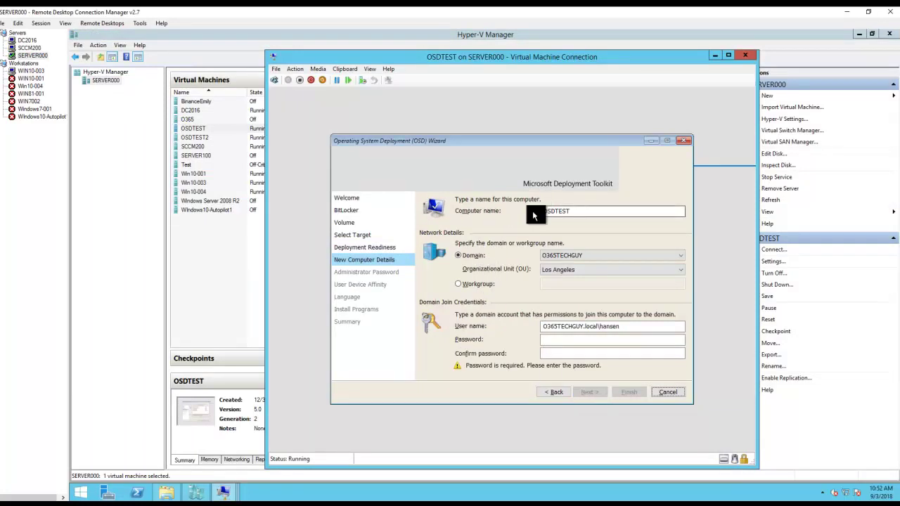
left_click(591, 211)
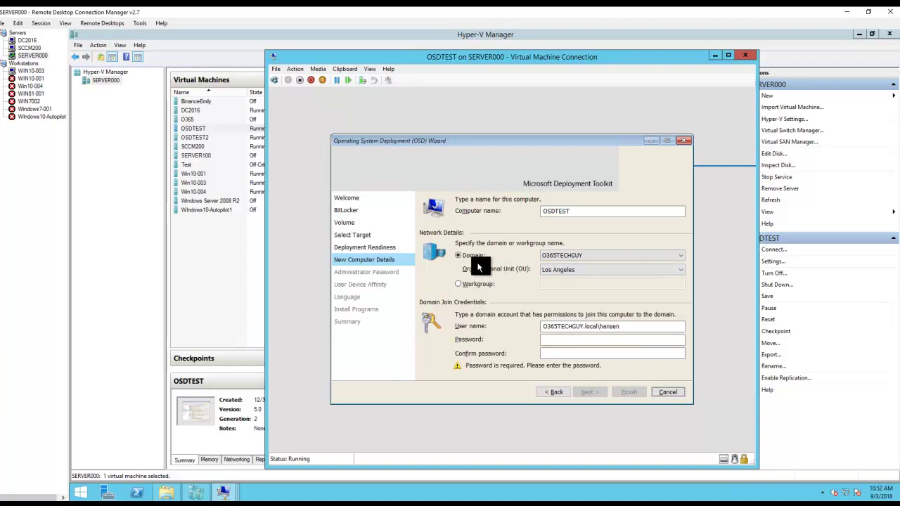
left_click(559, 273)
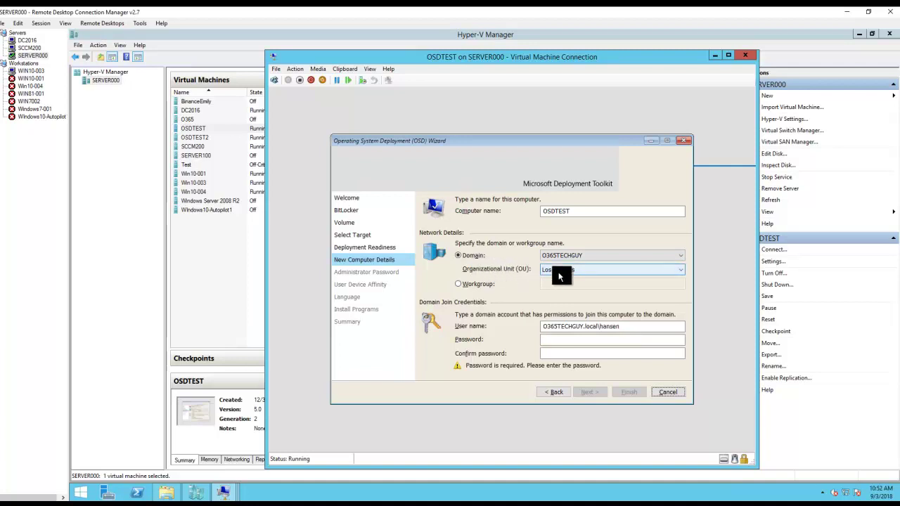
left_click(569, 273)
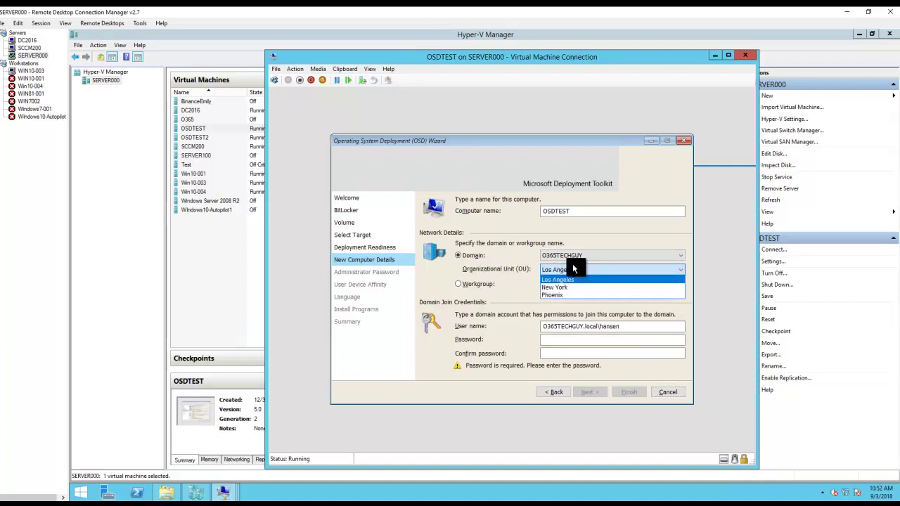
left_click(574, 269)
left_click(29, 48)
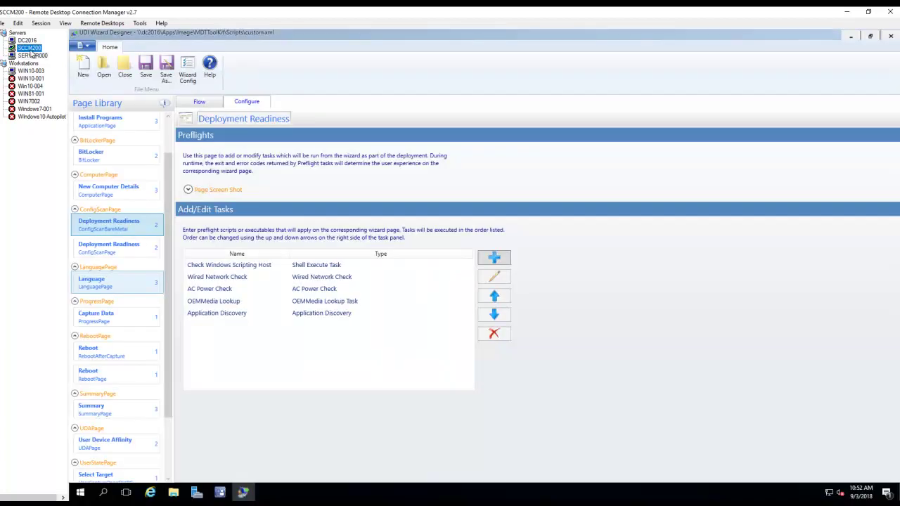
- Compare the designer's O365TECHGUY domain OUs (Los Angeles, New York, Phoenix) with the VM's OU list
left_click(122, 195)
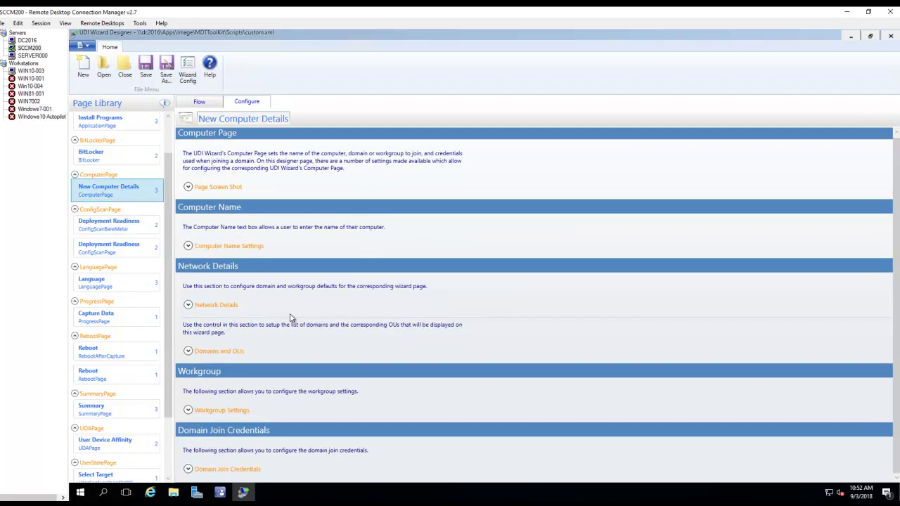
left_click(187, 351)
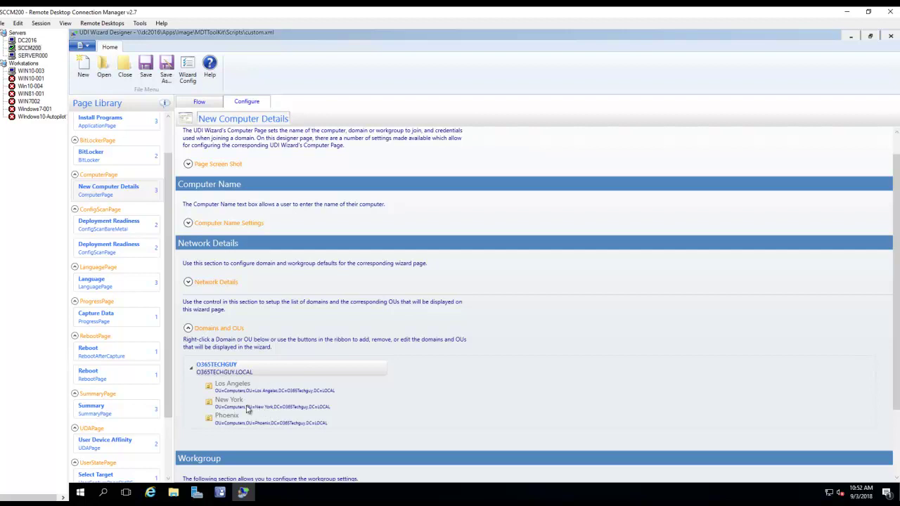
left_click(33, 57)
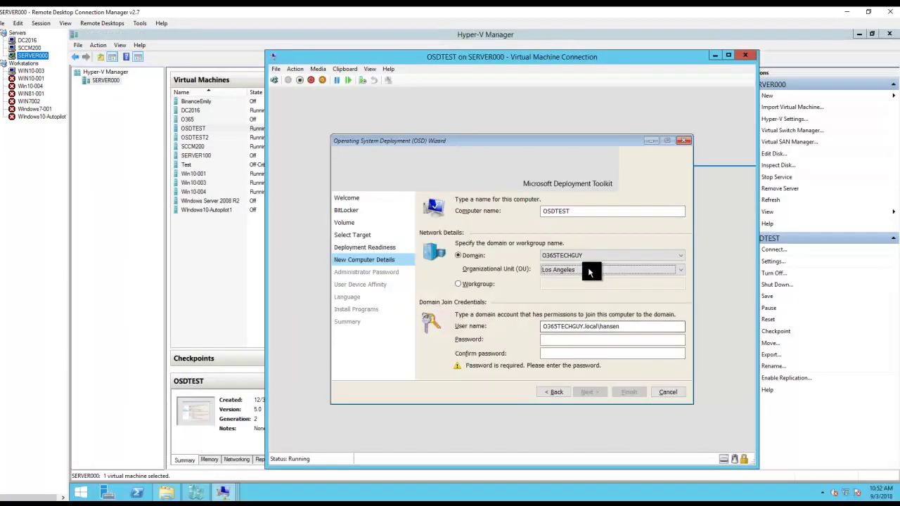
left_click(587, 269)
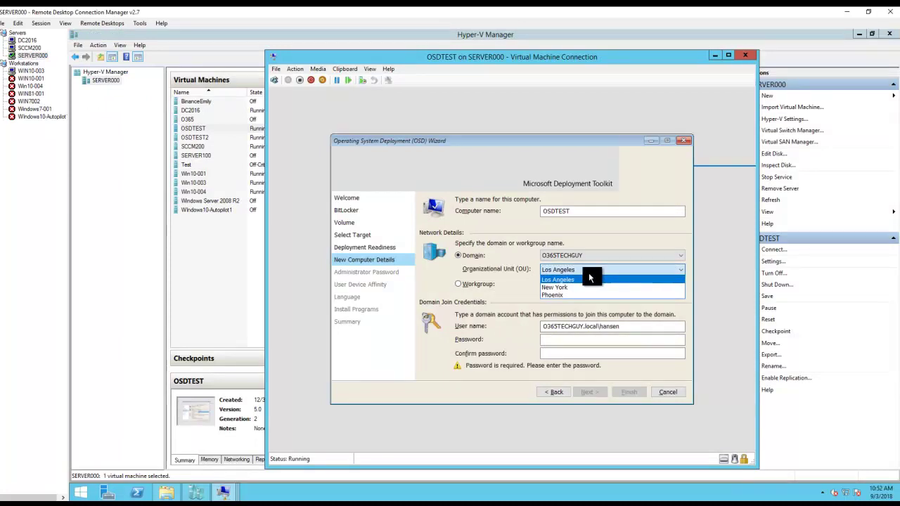
left_click(578, 233)
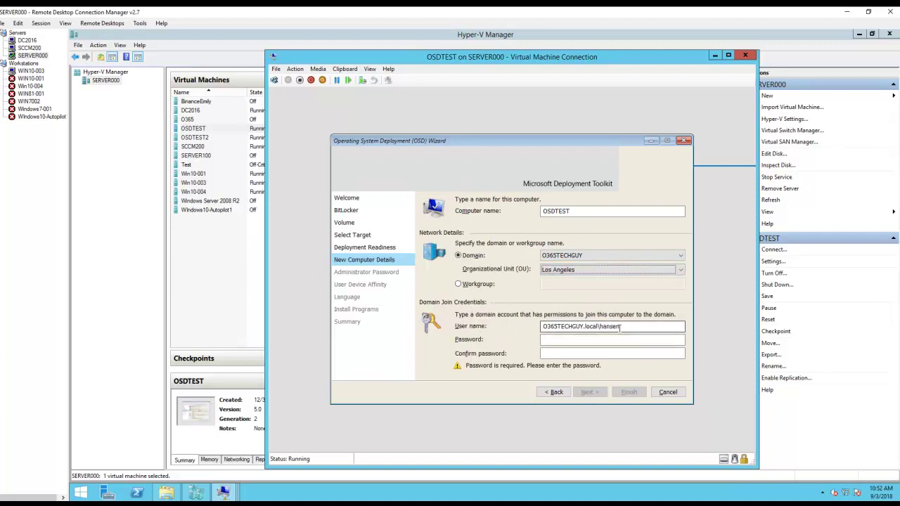
left_click(31, 48)
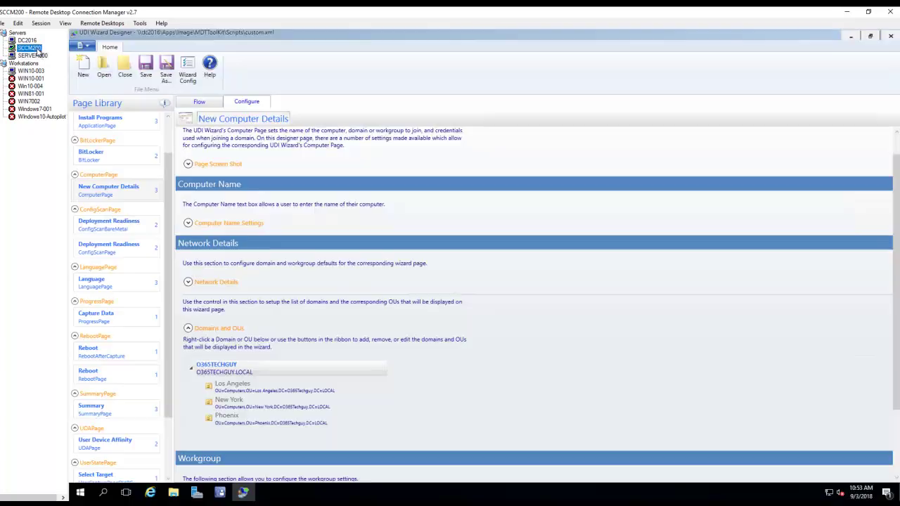
scroll(534, 323, "down", 3)
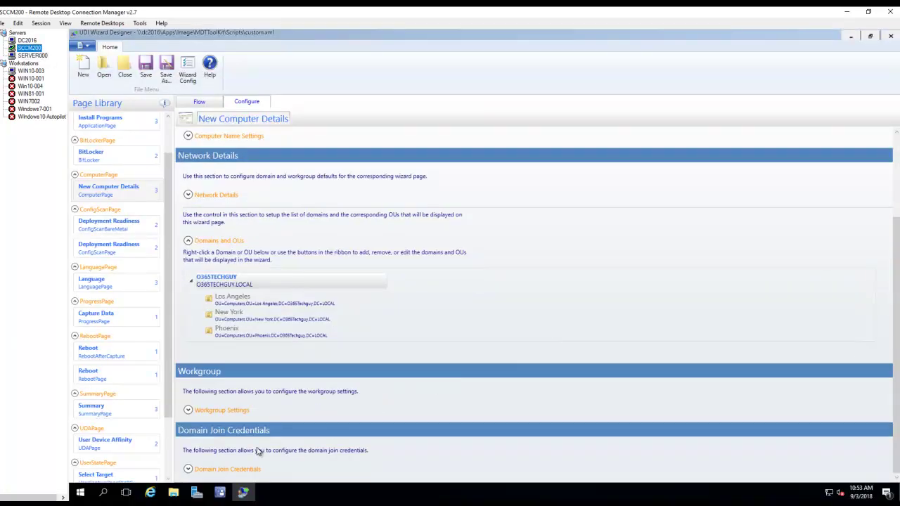
- Expand Domain Join Credentials to view the OSDJoinAccount/OSDJoinPassword variables and credential checking settings
left_click(188, 469)
scroll(331, 445, "down", 3)
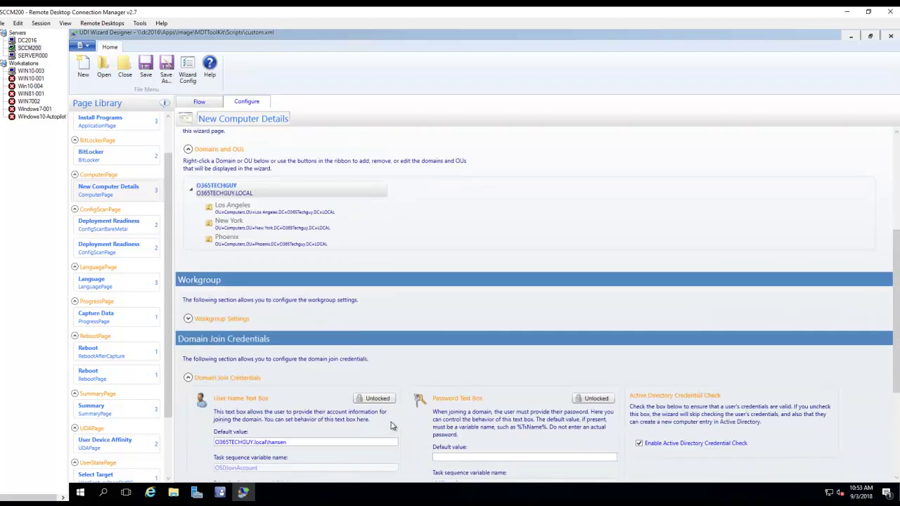
scroll(352, 429, "down", 1)
scroll(314, 406, "down", 1)
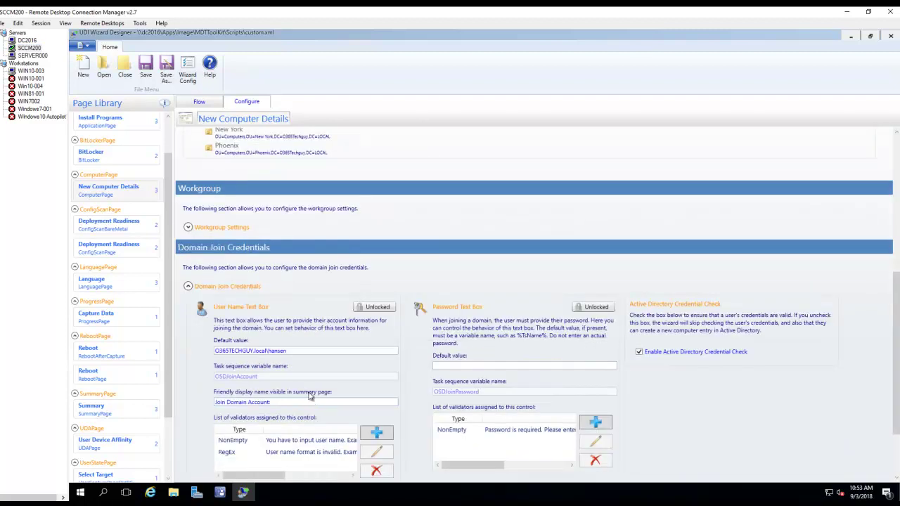
scroll(314, 338, "down", 1)
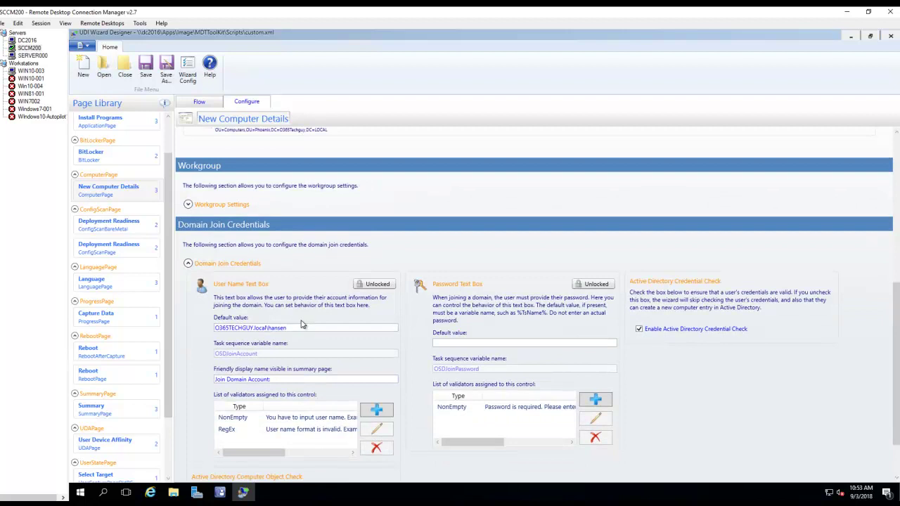
scroll(302, 324, "down", 1)
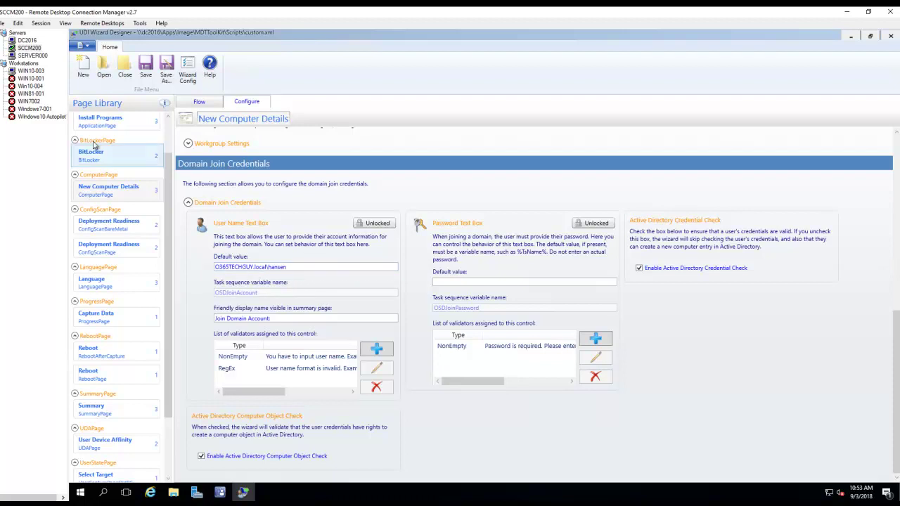
- Enter and confirm the domain join account password, then advance to the Administrator Password page
left_click(32, 55)
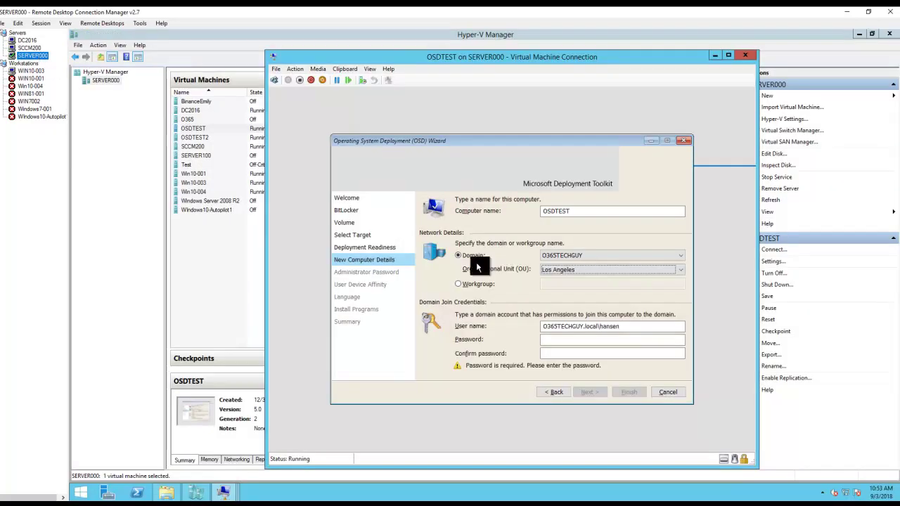
left_click(561, 341)
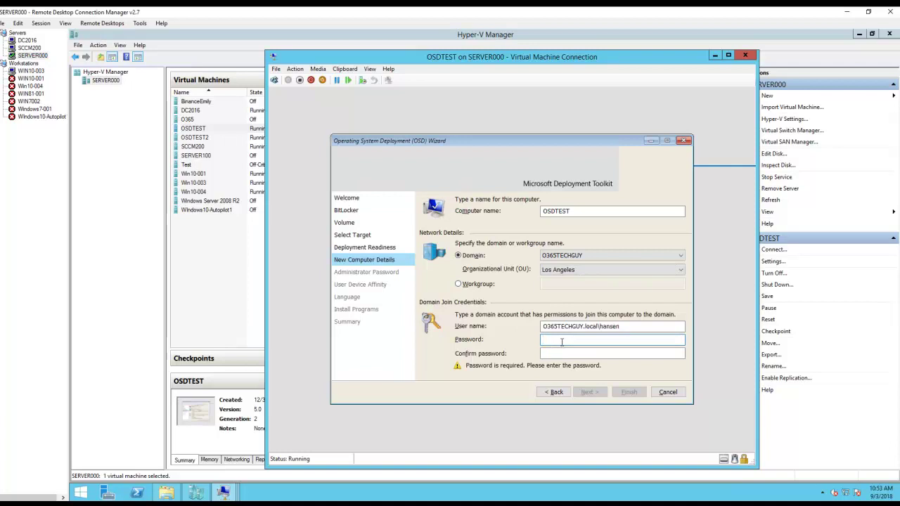
left_click(597, 326)
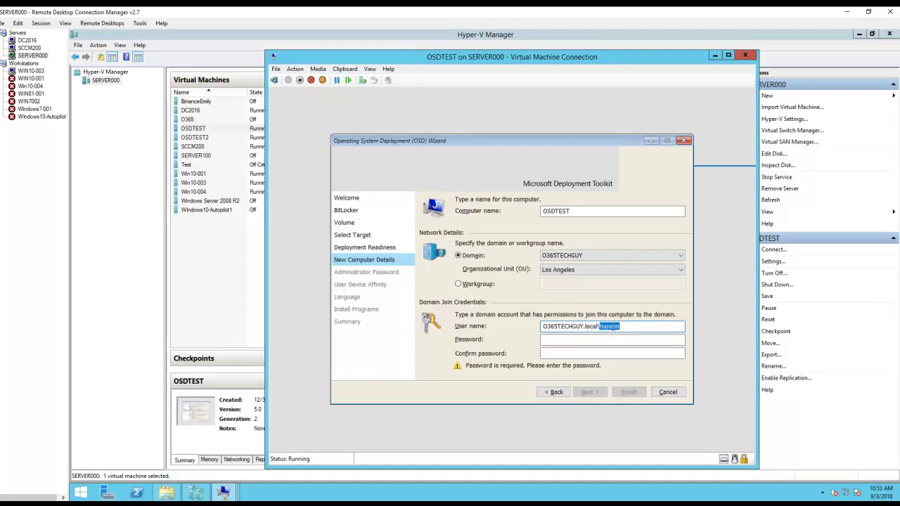
left_click(621, 327)
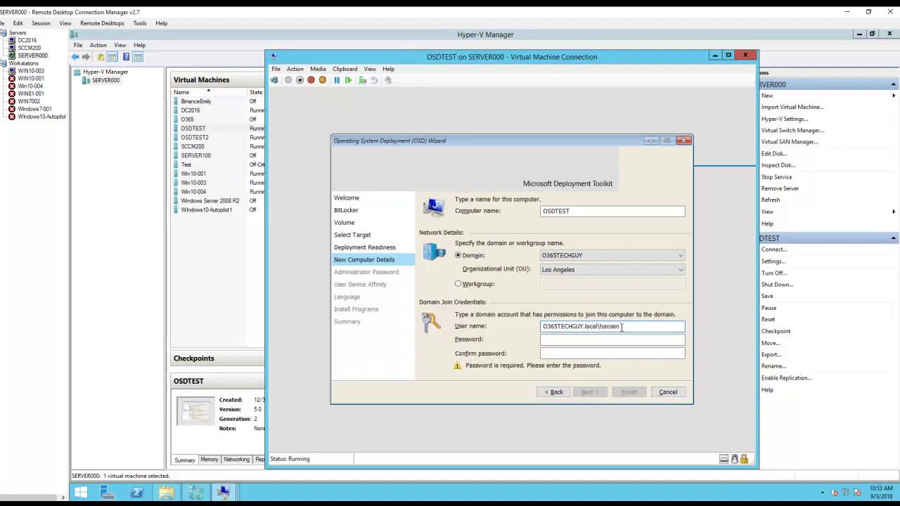
left_click(591, 338)
type("P")
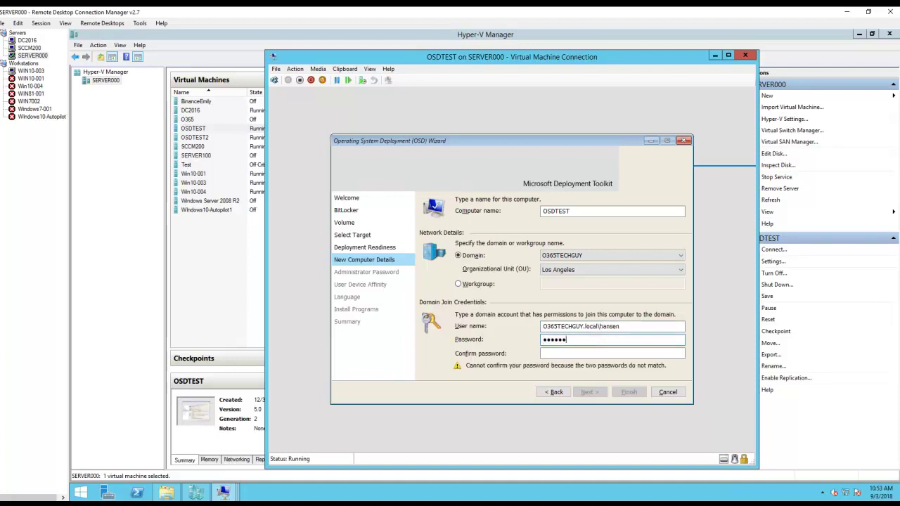
key("Tab")
type("P")
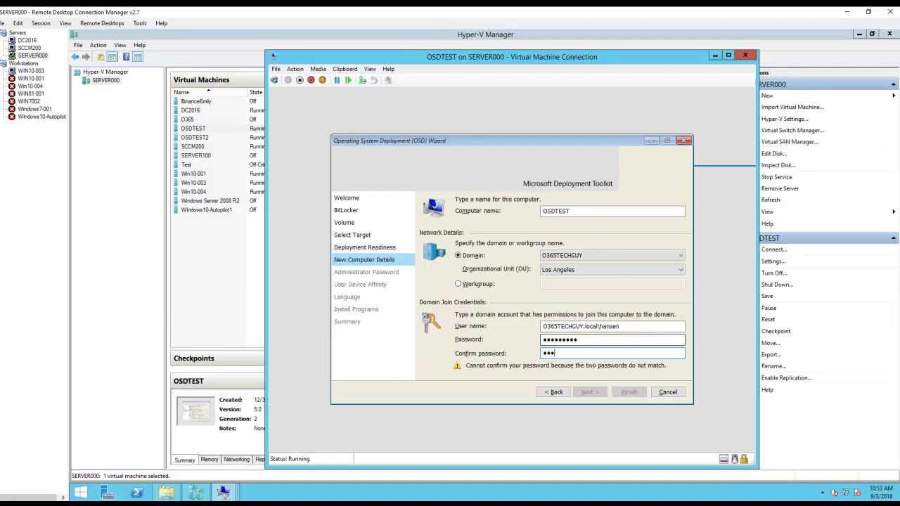
type("1")
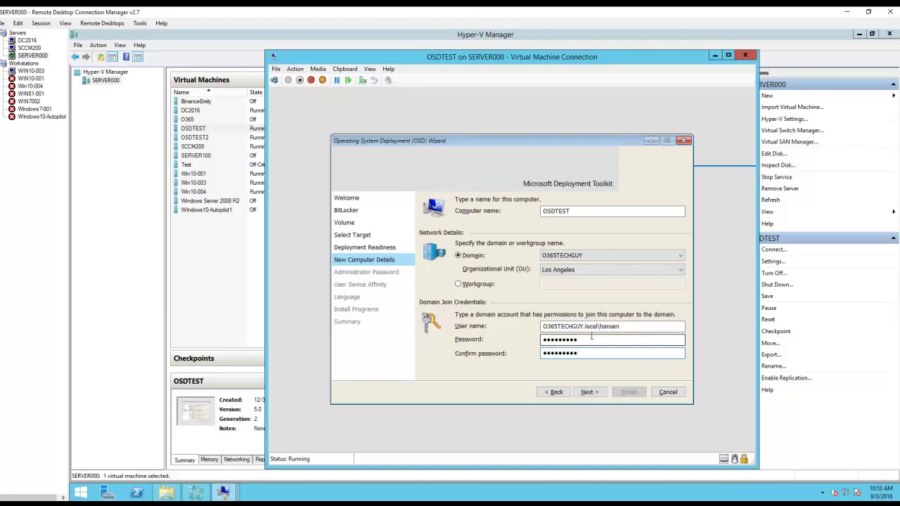
left_click(586, 395)
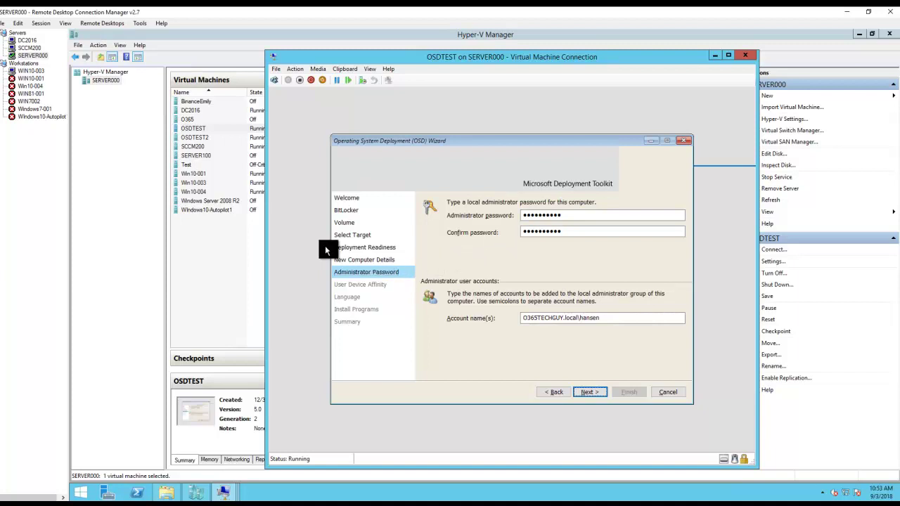
left_click(29, 48)
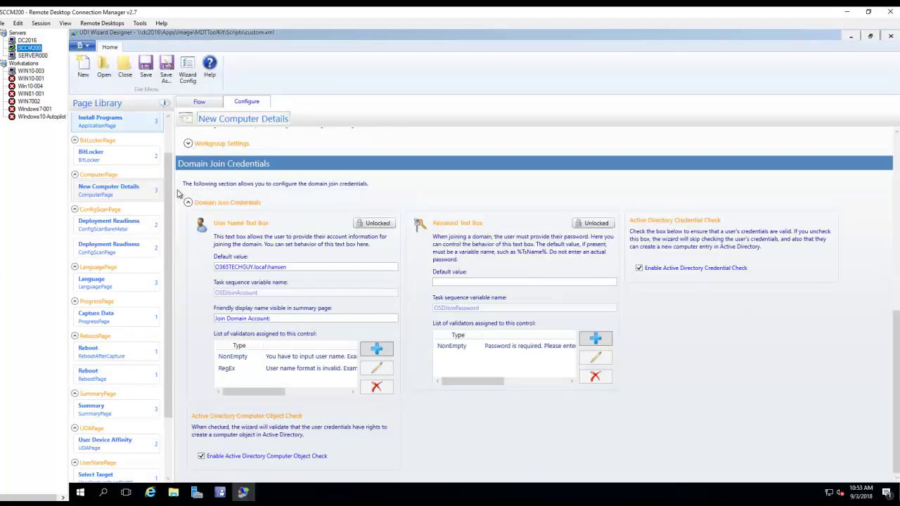
left_click(168, 139)
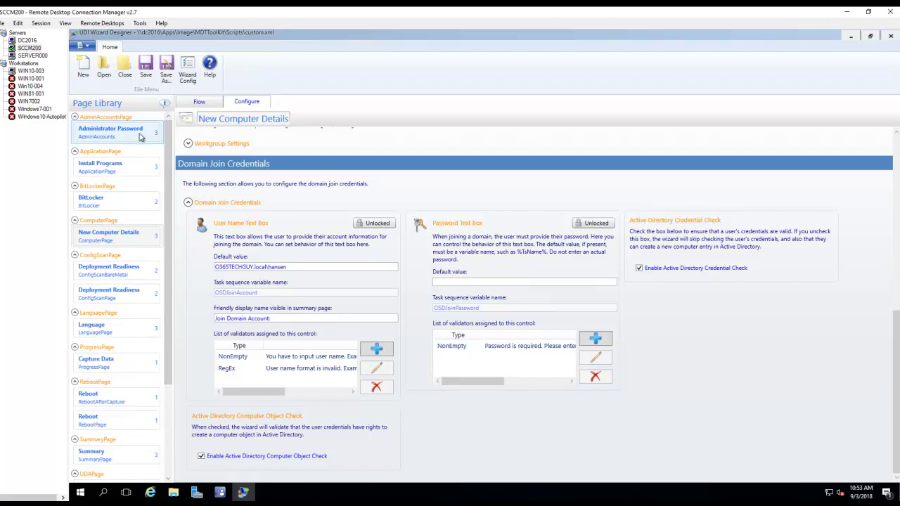
left_click(121, 139)
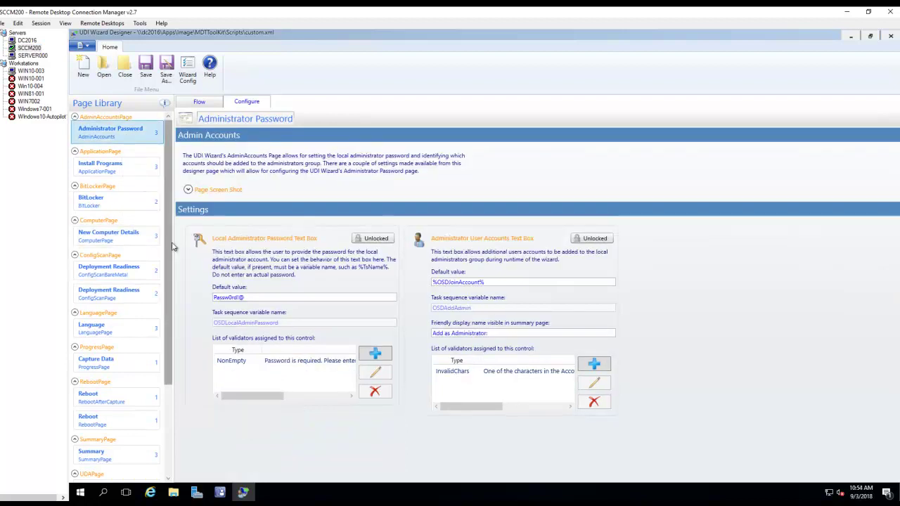
double_click(267, 297)
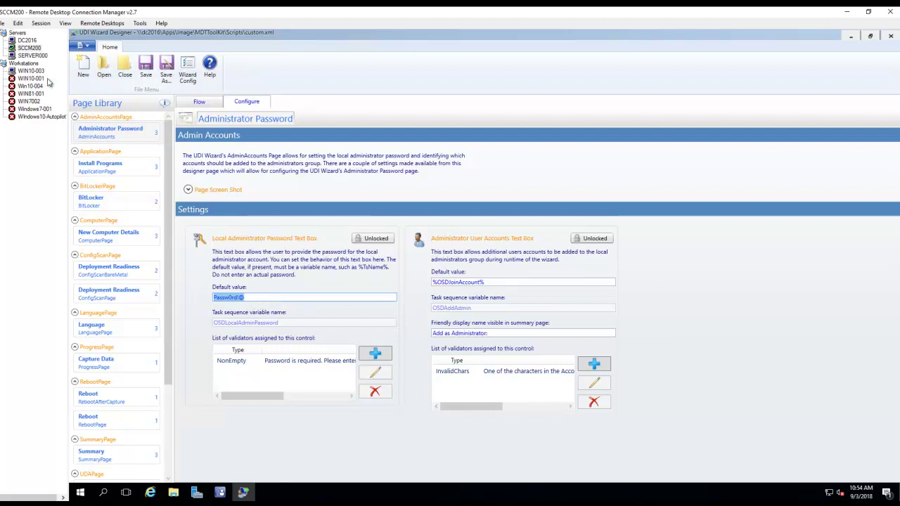
left_click(32, 55)
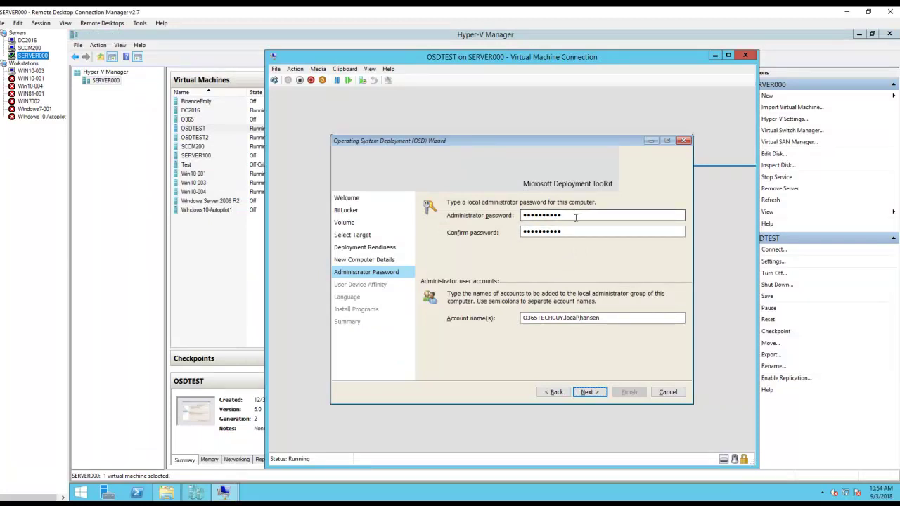
- On User Device Affinity, leave Set primary user unchecked and continue to the Language page
left_click(589, 392)
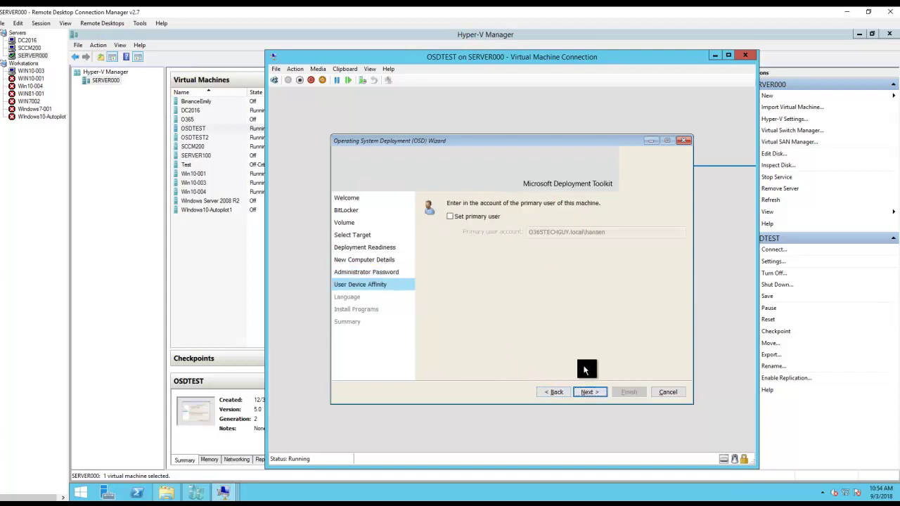
left_click(466, 216)
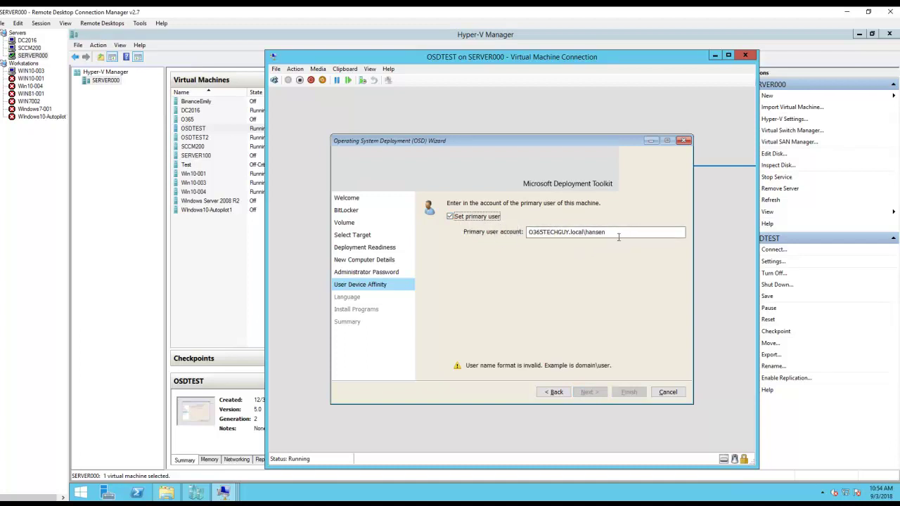
left_click_drag(611, 233, 526, 239)
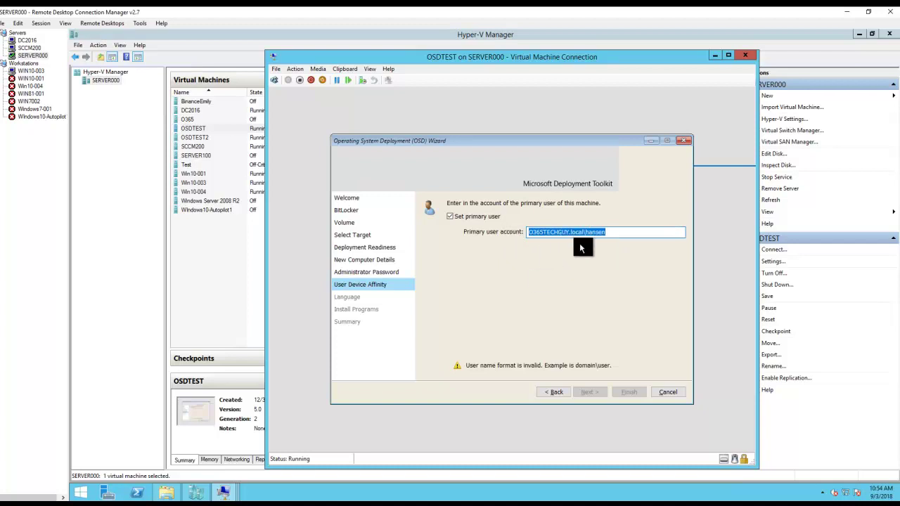
left_click(461, 217)
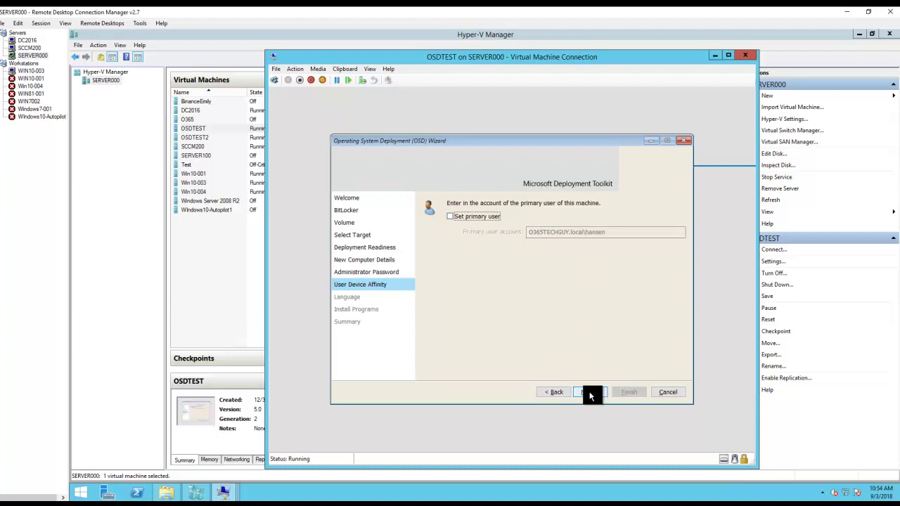
left_click(477, 215)
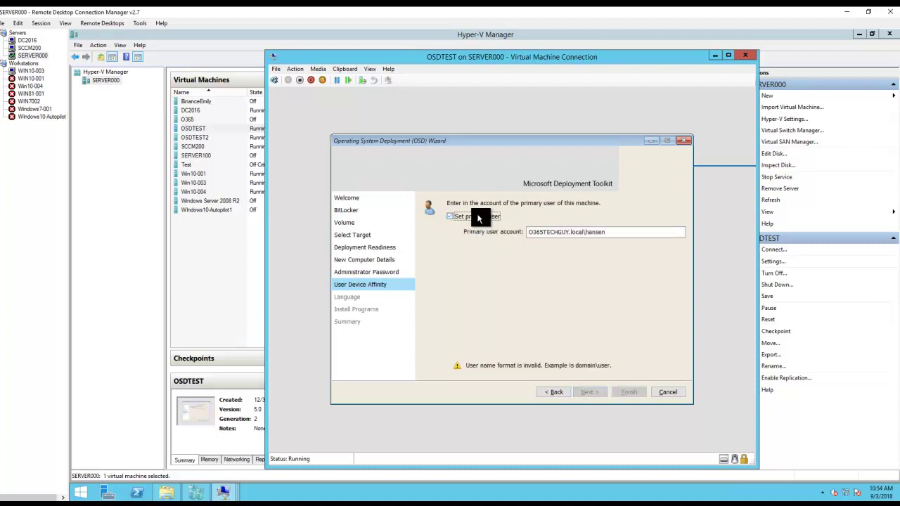
left_click(619, 233)
left_click(485, 218)
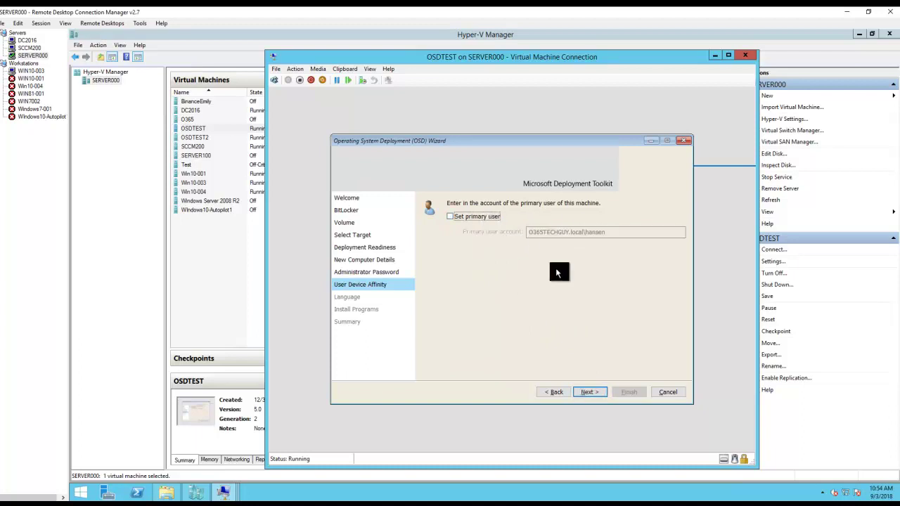
left_click(590, 392)
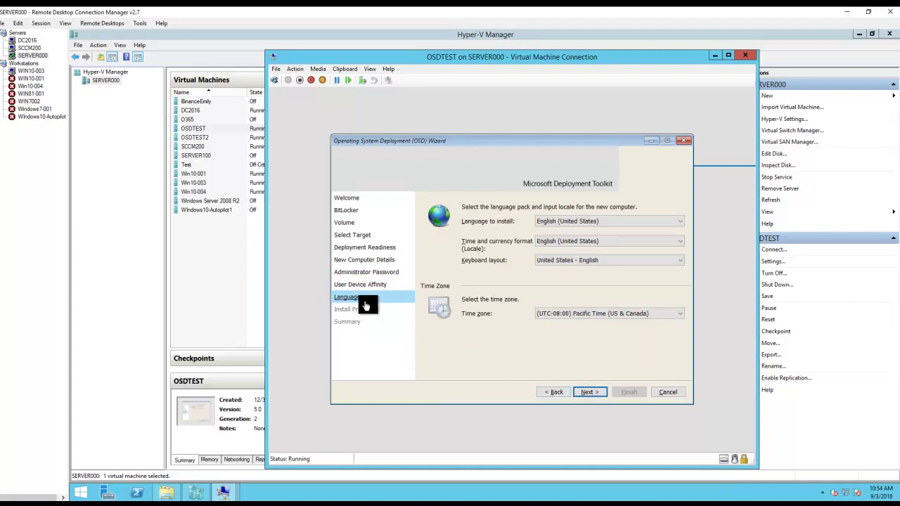
left_click(32, 49)
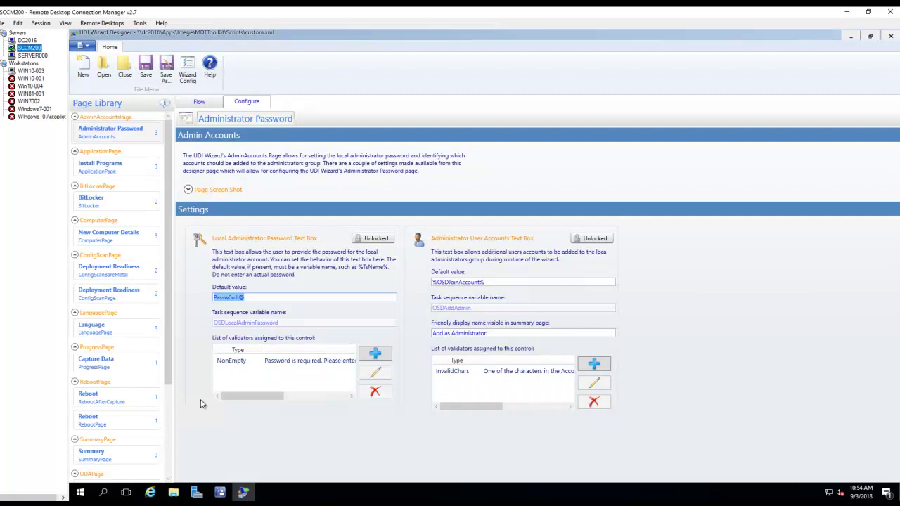
- Expand the Language page's Language Configuration and Region and Language Defaults sections in the designer
scroll(171, 418, "down", 3)
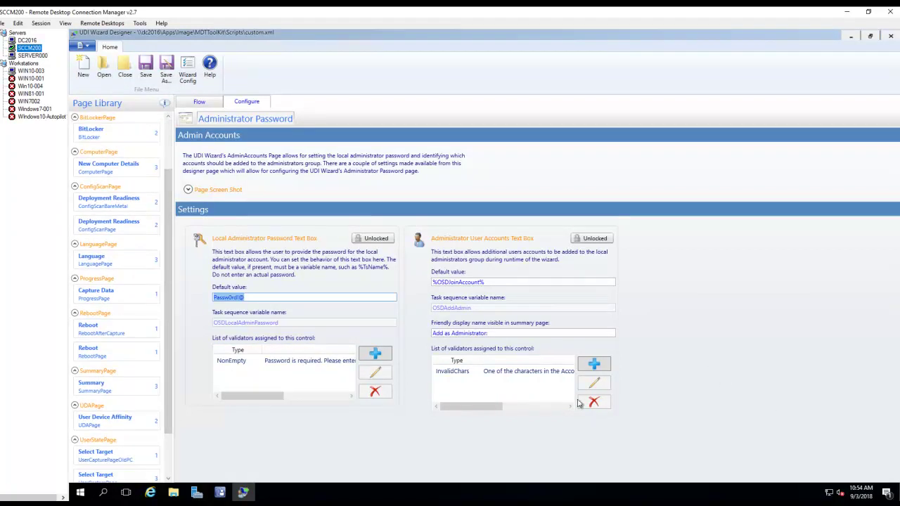
scroll(167, 445, "down", 2)
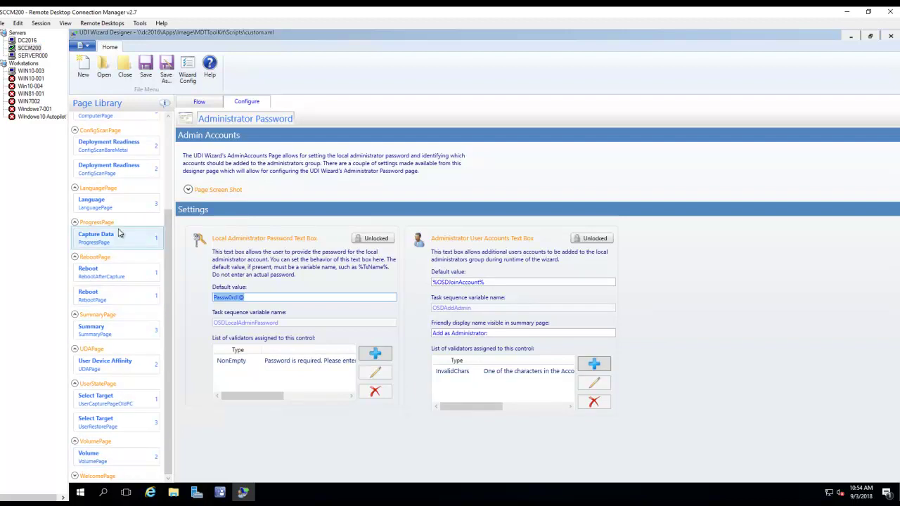
left_click(110, 208)
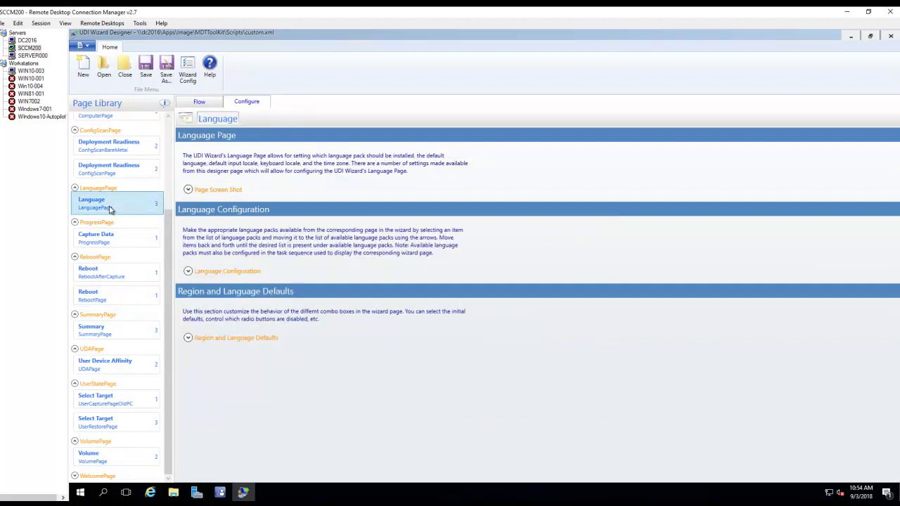
left_click(187, 272)
scroll(589, 323, "down", 1)
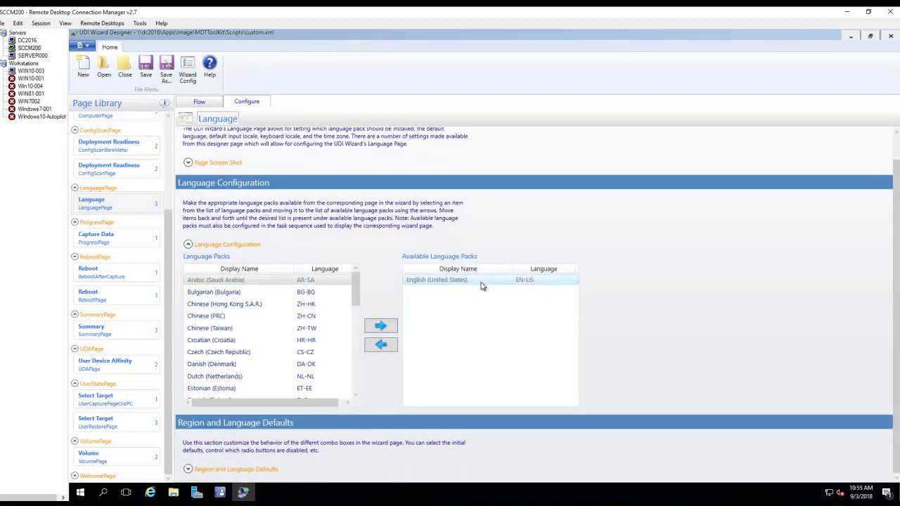
left_click(188, 469)
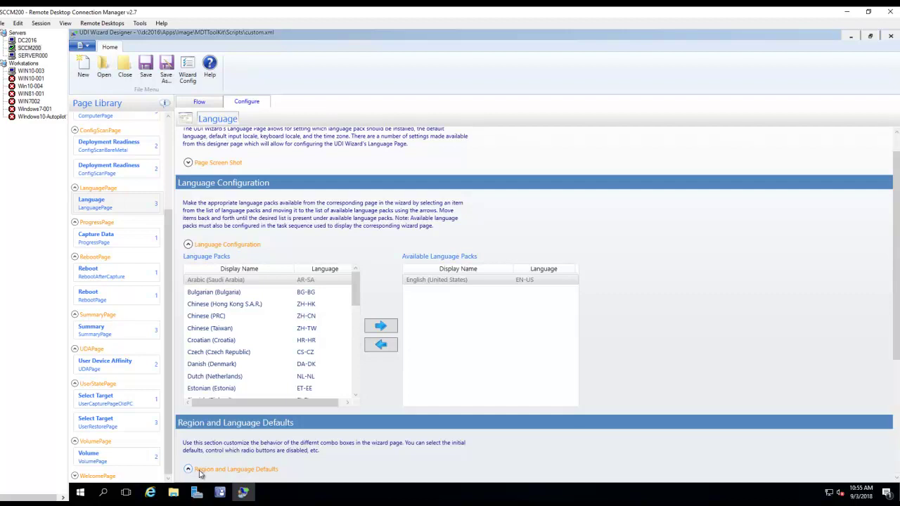
scroll(524, 388, "down", 7)
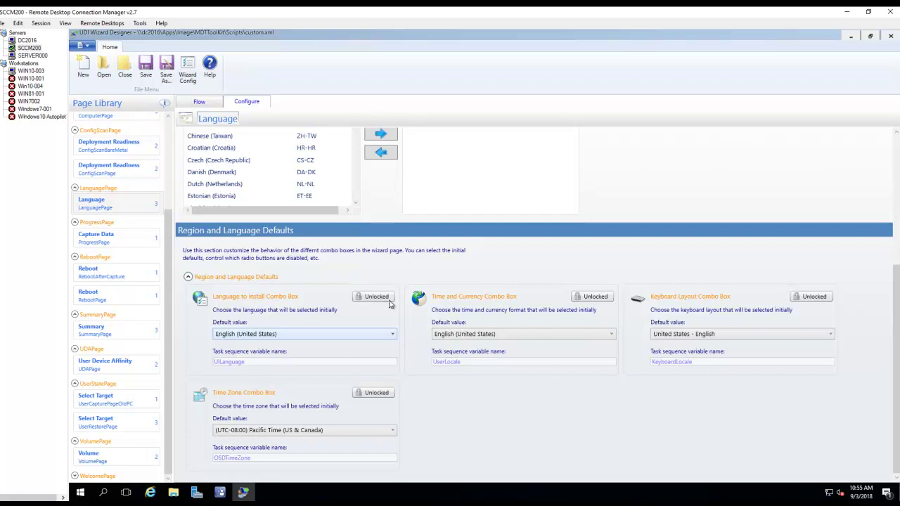
left_click(32, 55)
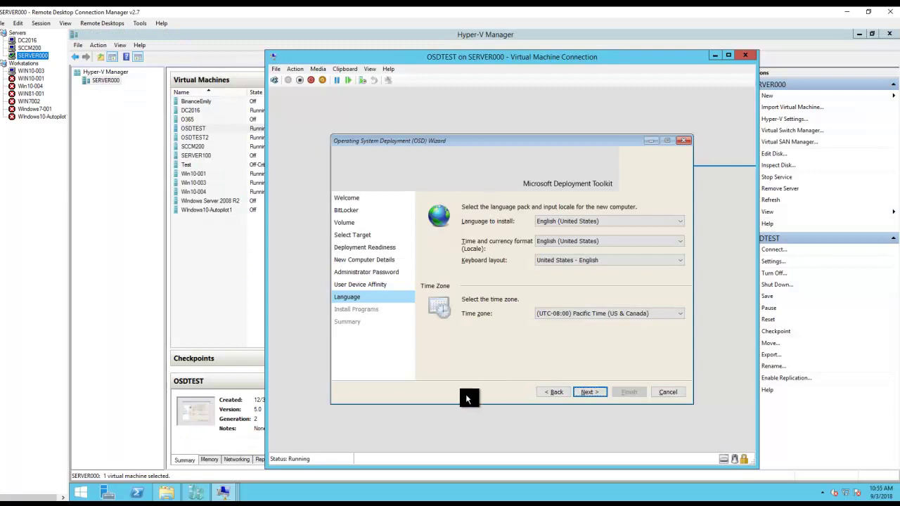
- Tick Office 365 Current Channel on Install Programs, cross-check the designer's page, then advance to Summary
left_click(594, 393)
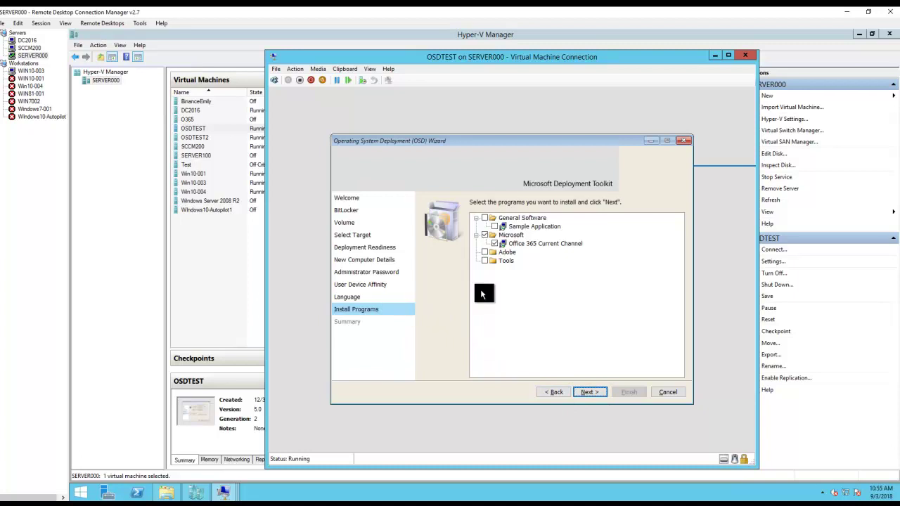
left_click(485, 235)
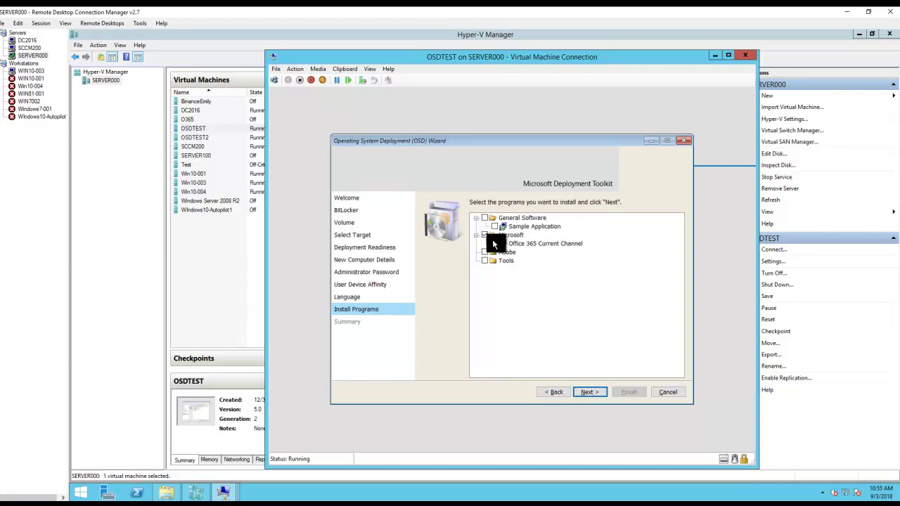
left_click(30, 48)
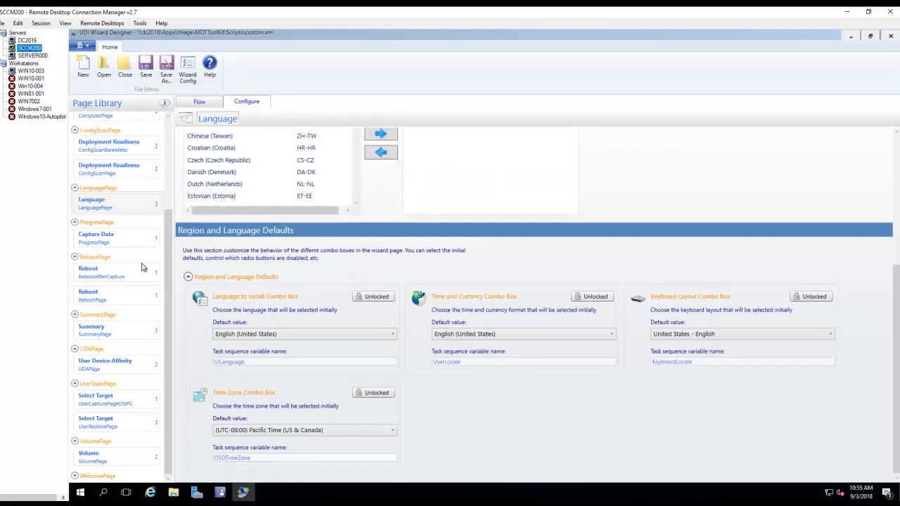
scroll(172, 195, "up", 3)
left_click(123, 158)
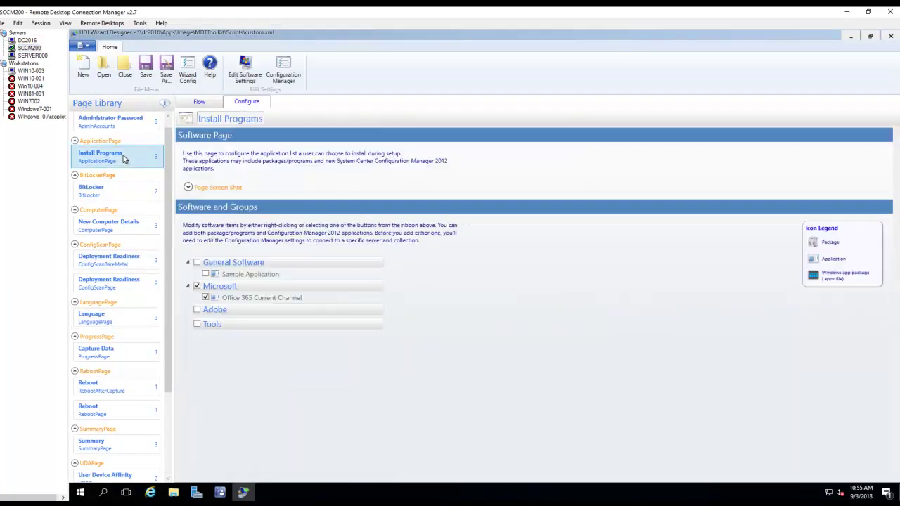
left_click(38, 55)
left_click(592, 392)
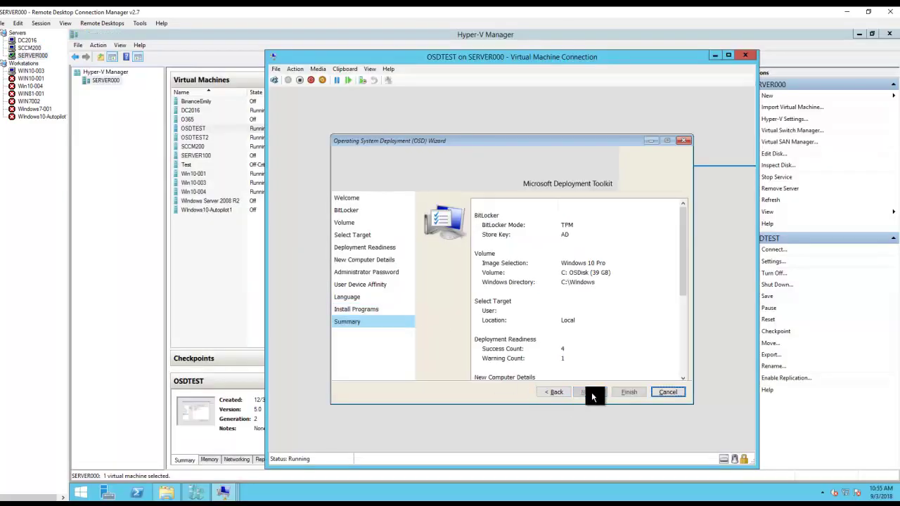
- Launch the OSD deployment from the Summary page and let it run to Deployment Complete
left_click(628, 392)
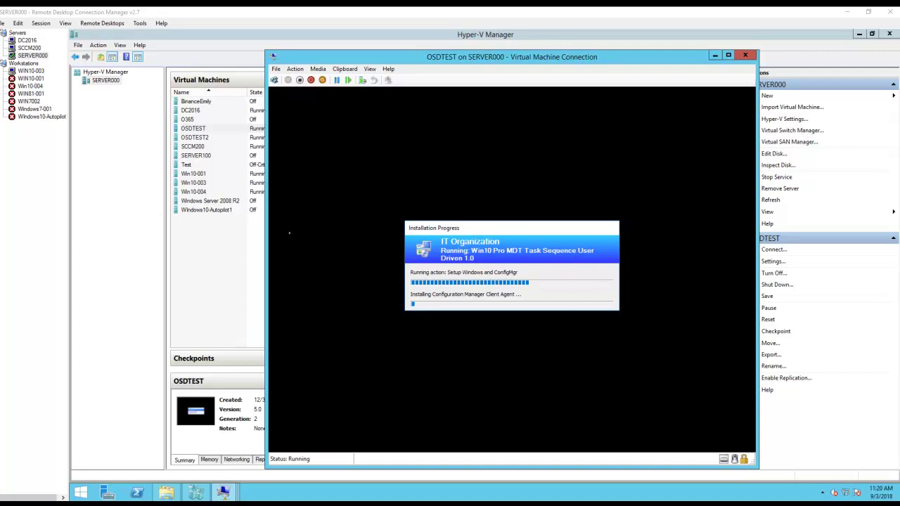
left_click(31, 48)
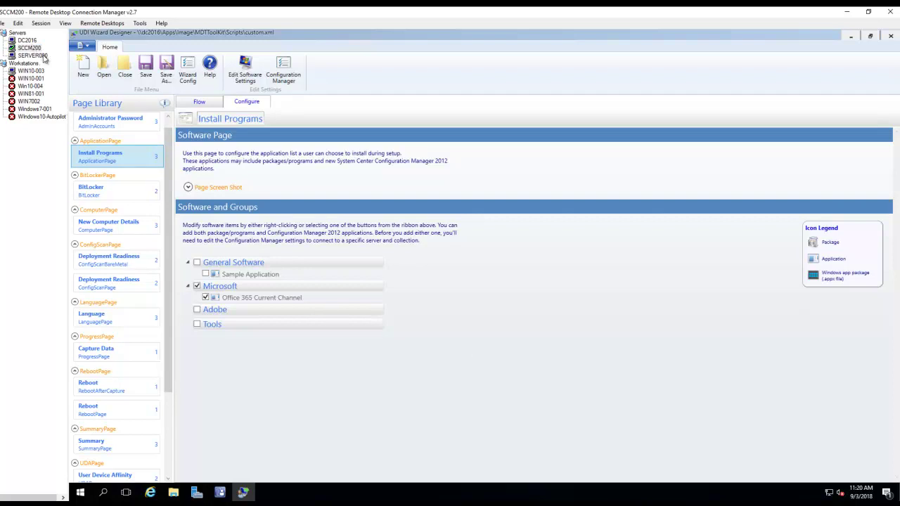
left_click(39, 55)
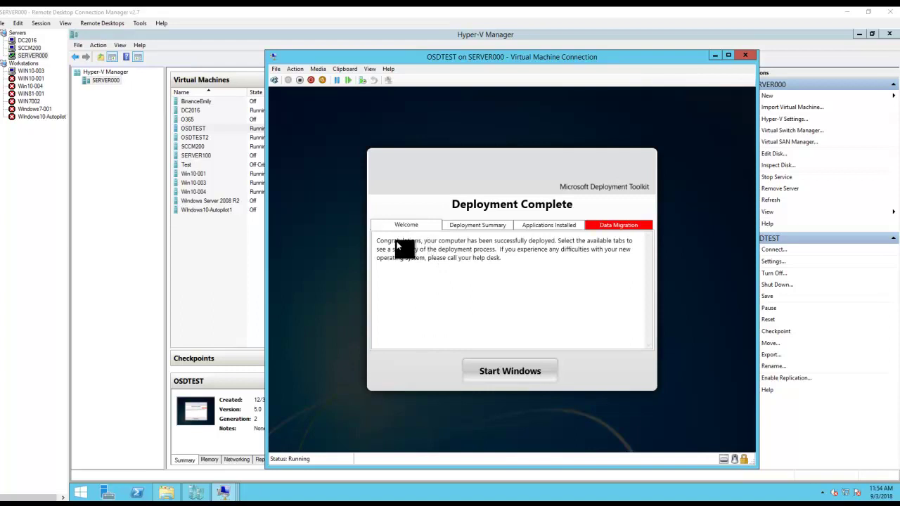
- Review the Deployment Summary details, including the machine name and domain
left_click(471, 225)
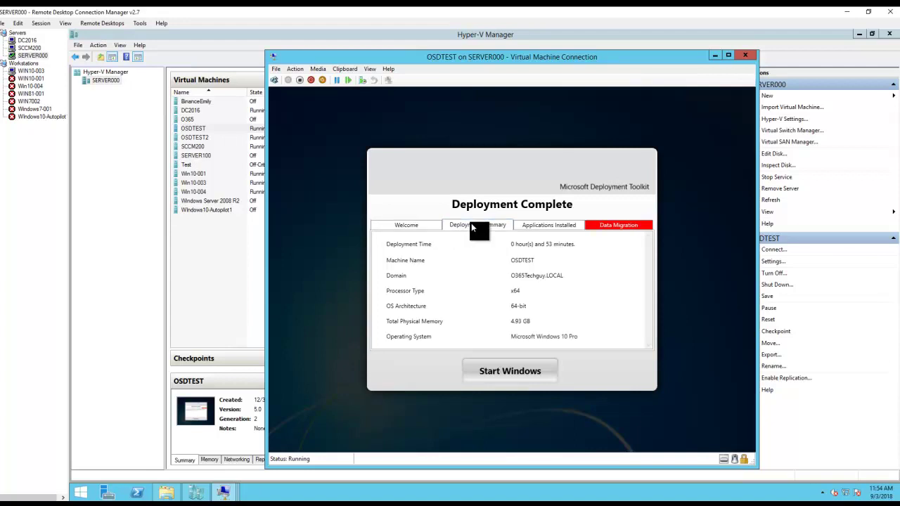
left_click(526, 260)
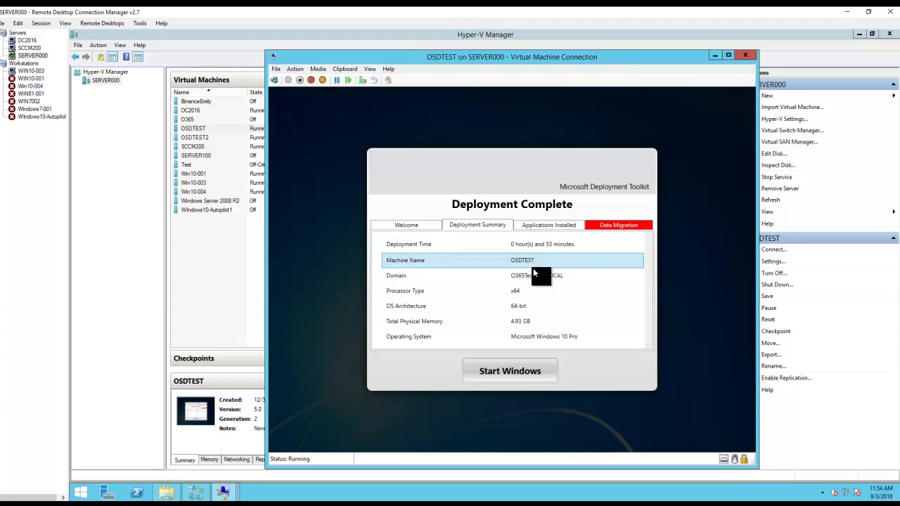
left_click(494, 276)
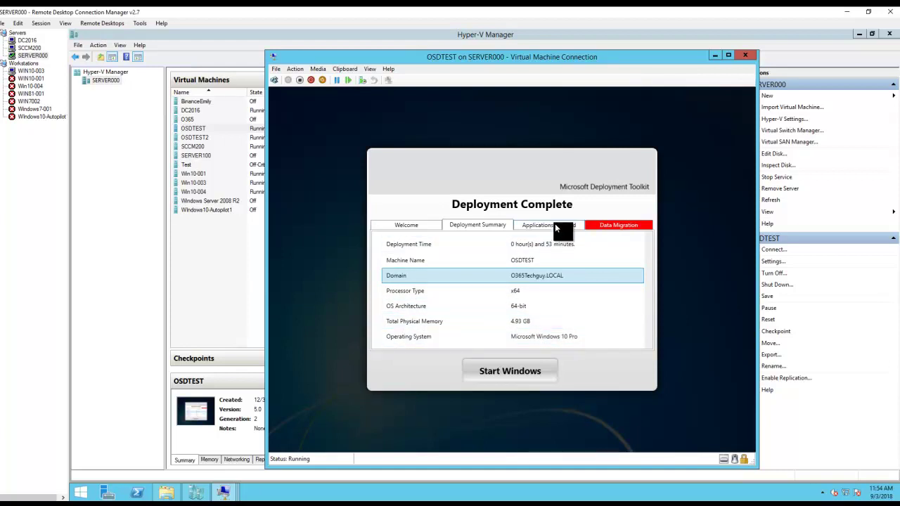
- Confirm Office 365 Current Channel was installed, then check the data migration results
left_click(555, 223)
left_click(392, 247)
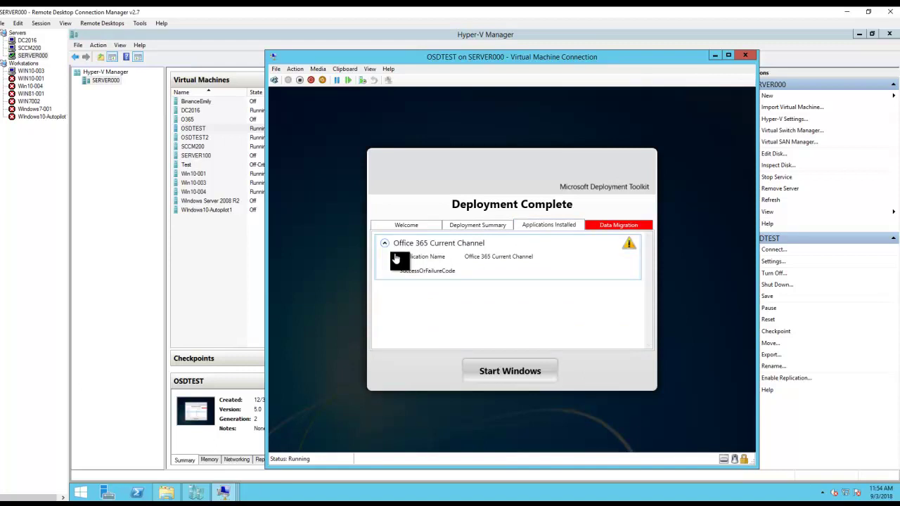
left_click(524, 254)
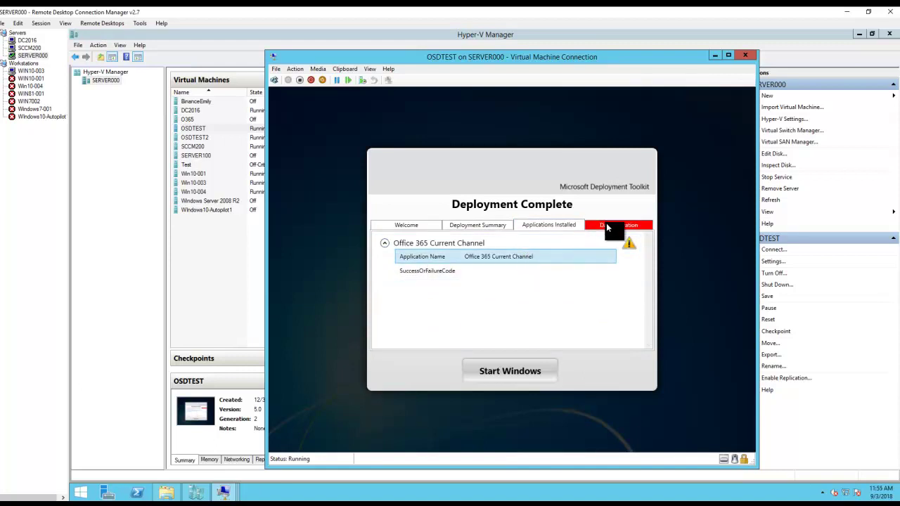
left_click(606, 224)
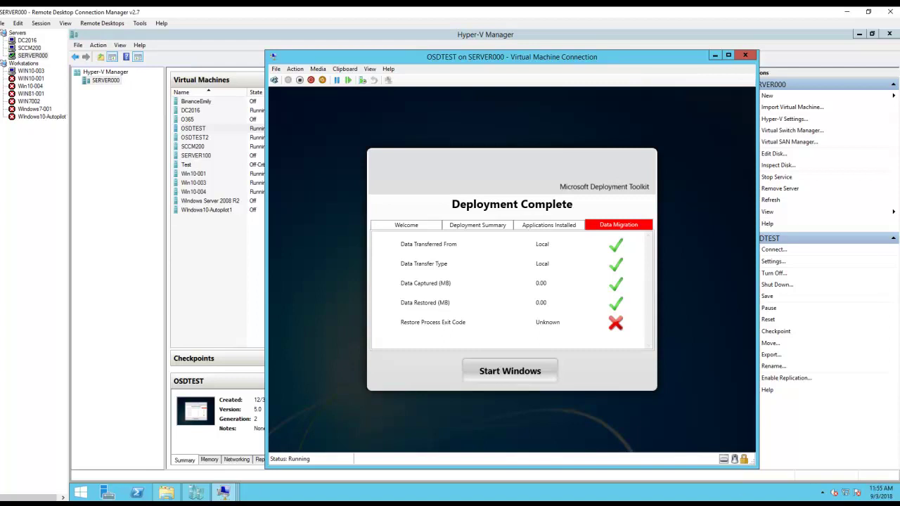
mouse_move(899, 0)
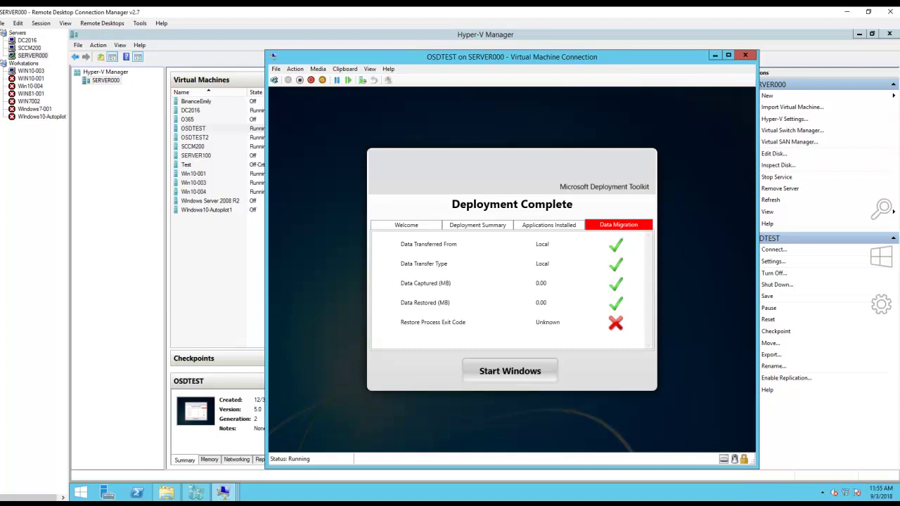